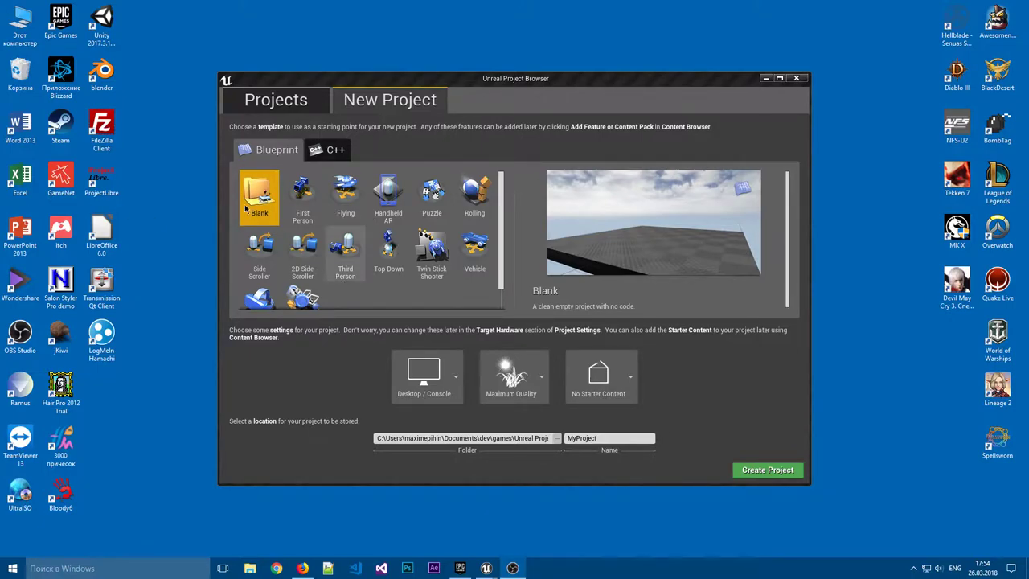
Step: Name the blank Blueprint project MyNetworkProject and create it with no starter content
{"action": "left_click", "coordinate": [631, 439]}
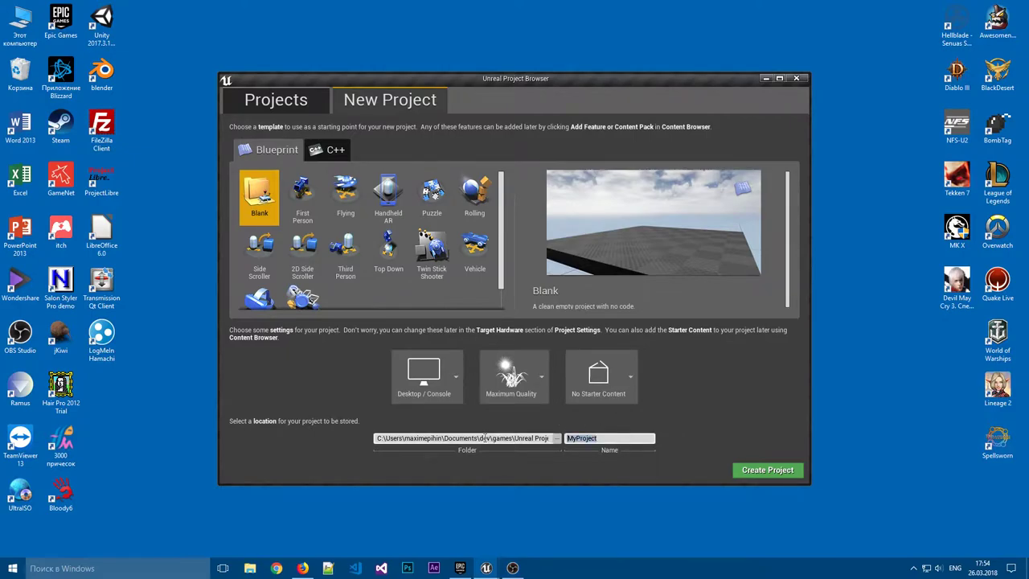
{"action": "type", "text": "Netw"}
{"action": "type", "text": "or"}
{"action": "type", "text": "roj"}
{"action": "type", "text": "ect"}
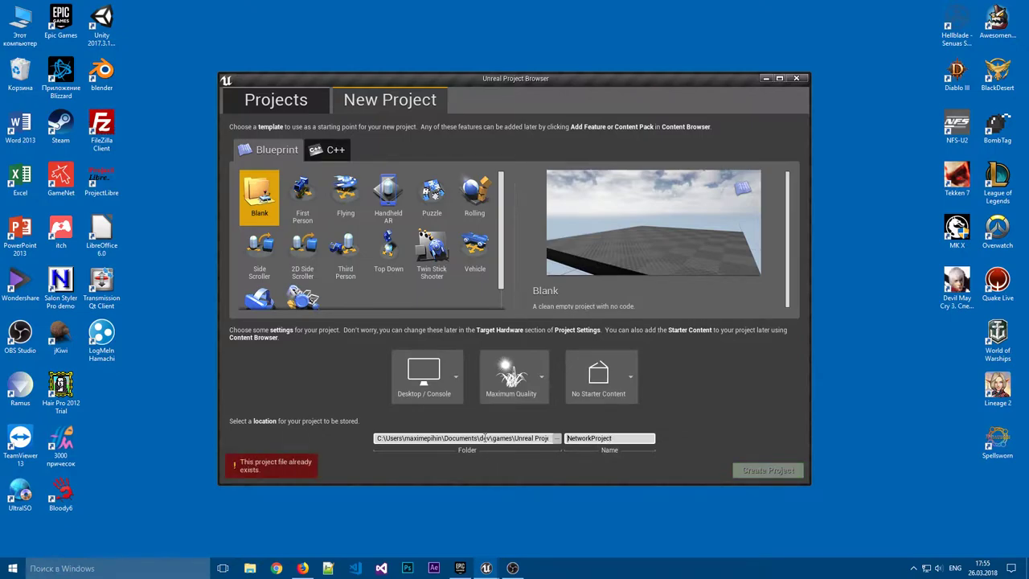
{"action": "type", "text": "My"}
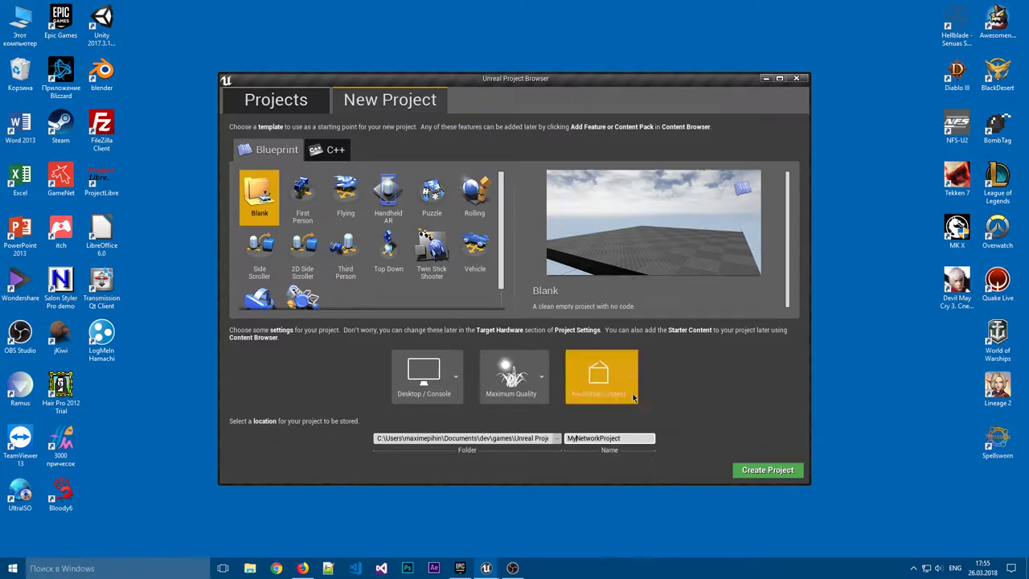
{"action": "left_click", "coordinate": [622, 438]}
{"action": "left_click", "coordinate": [622, 439]}
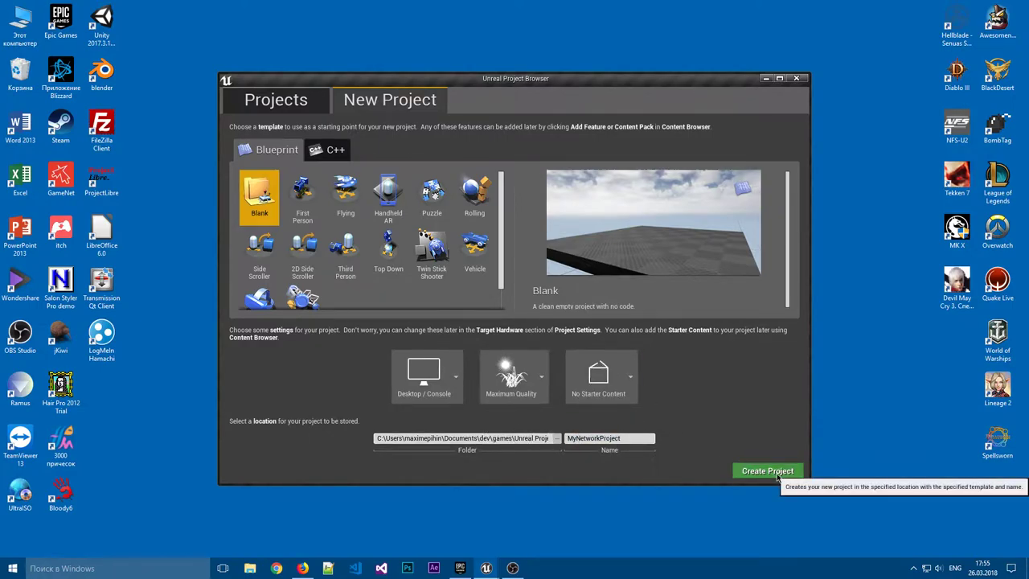
{"action": "left_click", "coordinate": [765, 471]}
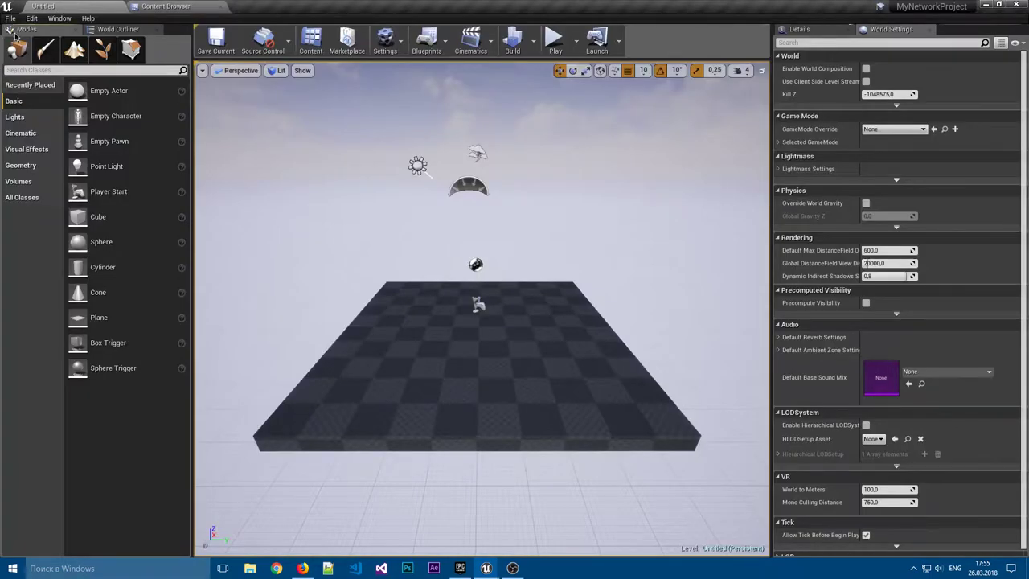
Step: Create a new Empty Level from the File menu
{"action": "left_click", "coordinate": [11, 18]}
{"action": "left_click", "coordinate": [86, 40]}
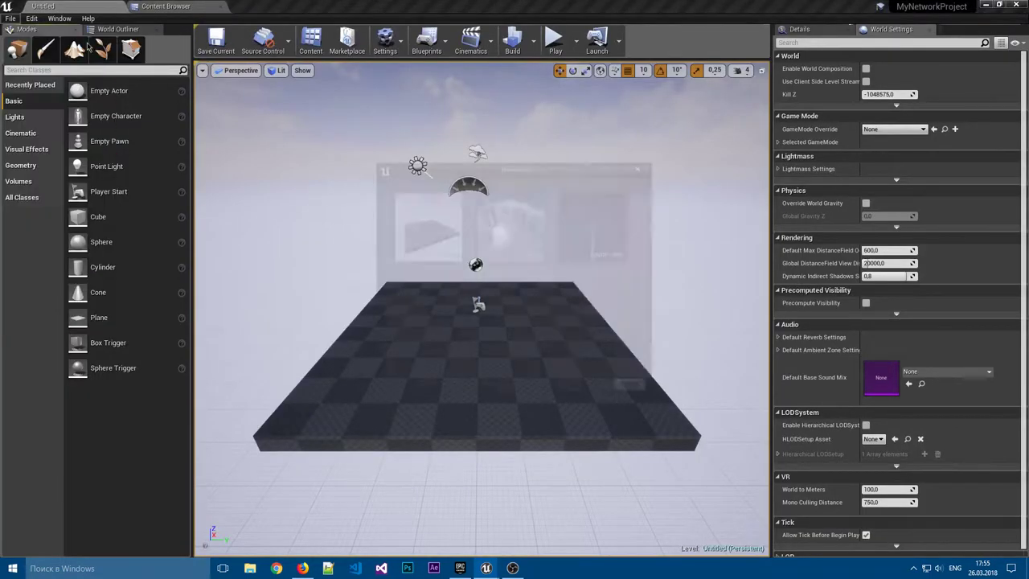
{"action": "left_click", "coordinate": [611, 233]}
Step: In the Content Browser, add a new folder in Content and rename it UI
{"action": "left_click", "coordinate": [175, 6]}
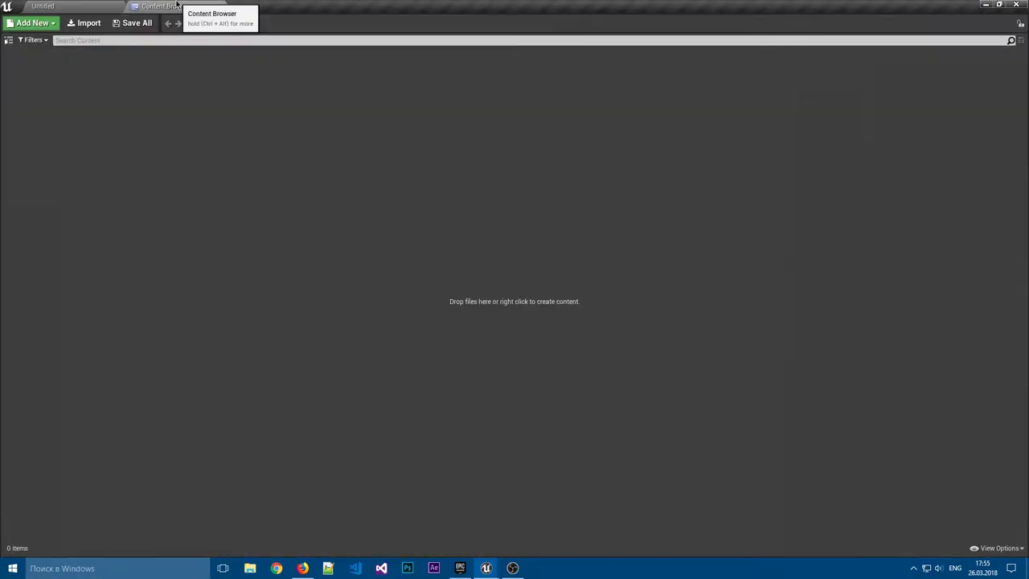
{"action": "right_click", "coordinate": [151, 113]}
{"action": "left_click", "coordinate": [133, 98]}
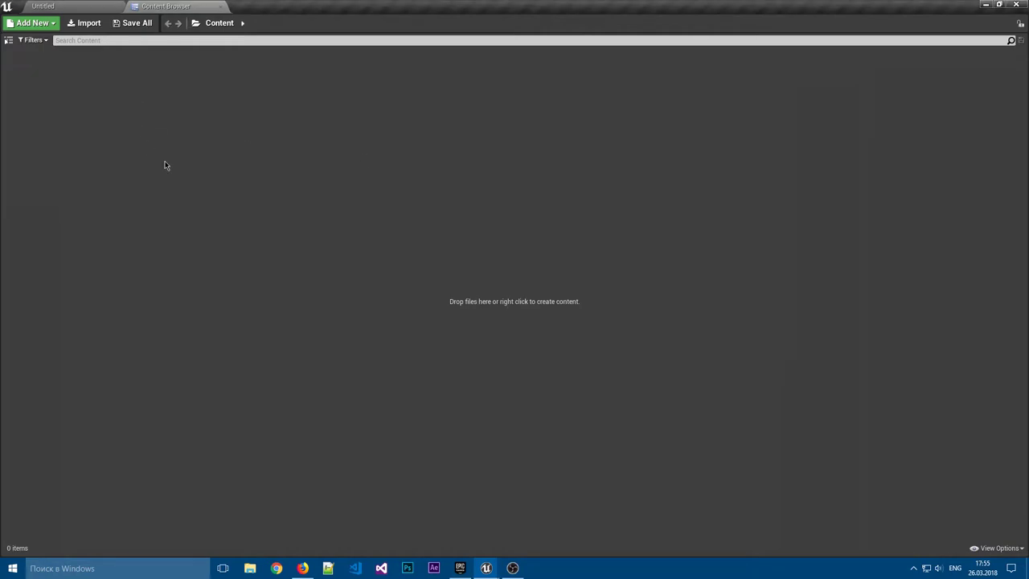
{"action": "right_click", "coordinate": [122, 95]}
{"action": "left_click", "coordinate": [166, 112]}
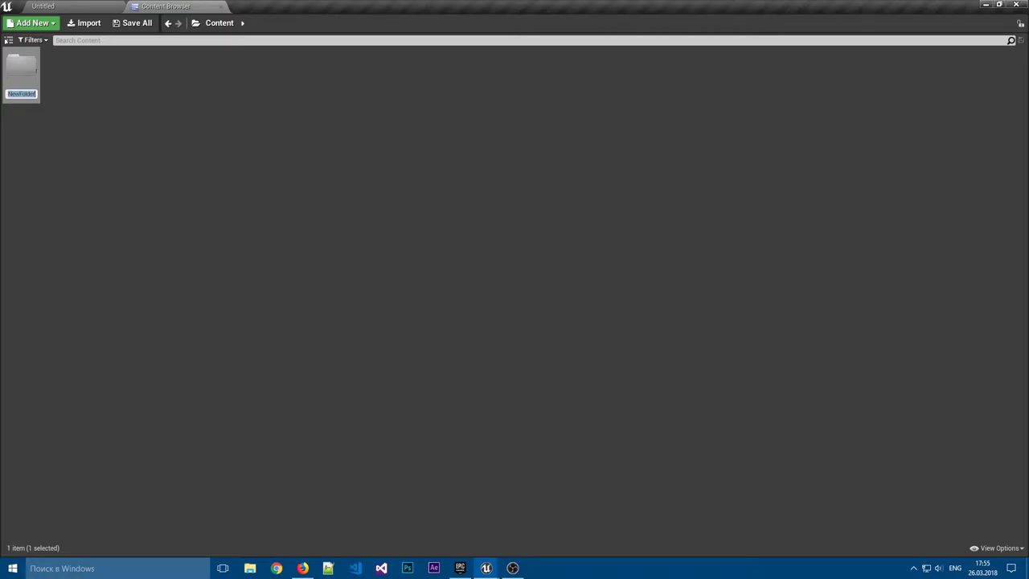
{"action": "key", "text": "Return"}
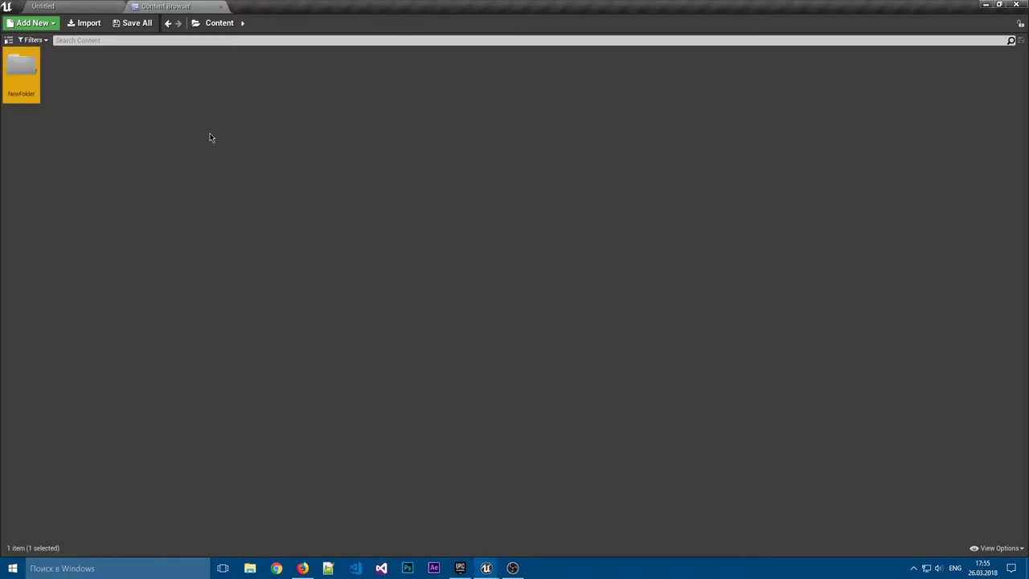
{"action": "key", "text": "F2"}
{"action": "key", "text": "BackSpace"}
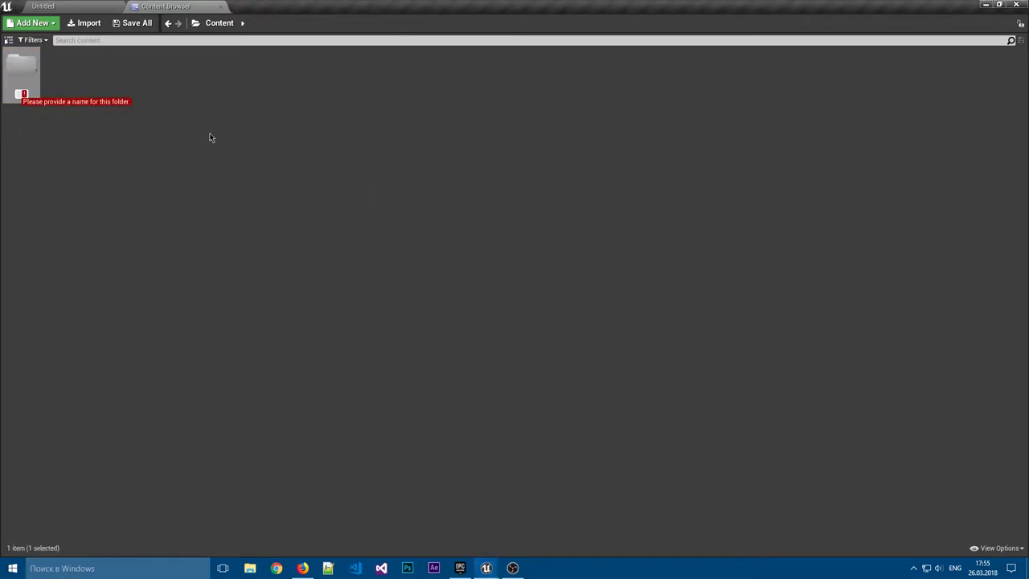
{"action": "type", "text": "UI"}
{"action": "key", "text": "Return"}
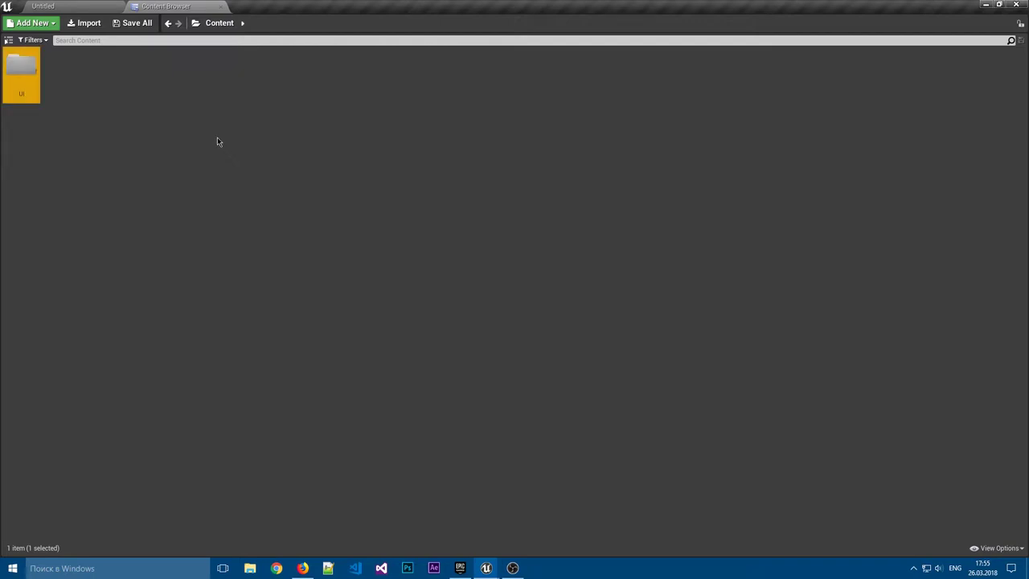
{"action": "left_click", "coordinate": [226, 125]}
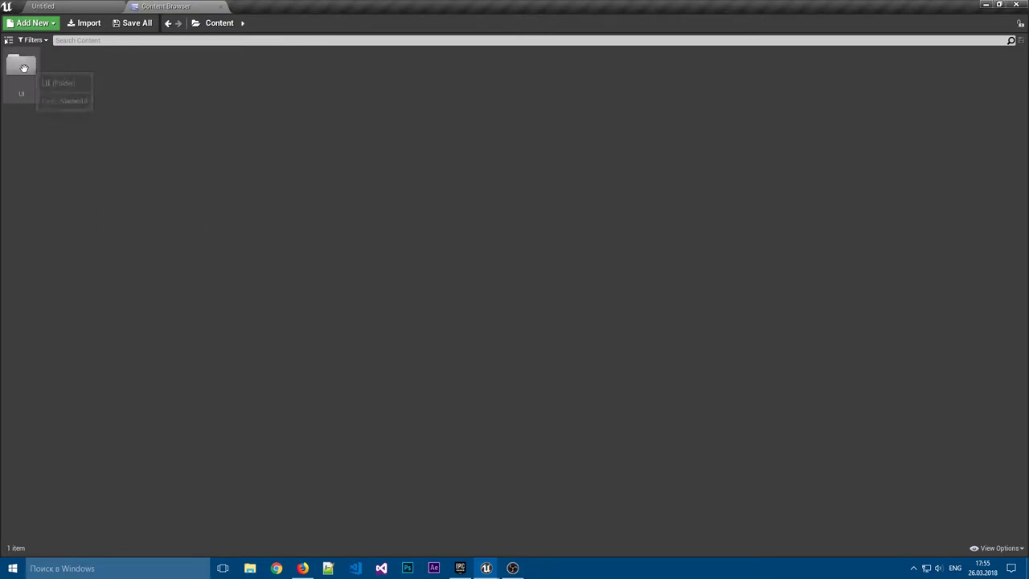
Step: Add two more Content folders named Maps and Blueprints
{"action": "right_click", "coordinate": [82, 88]}
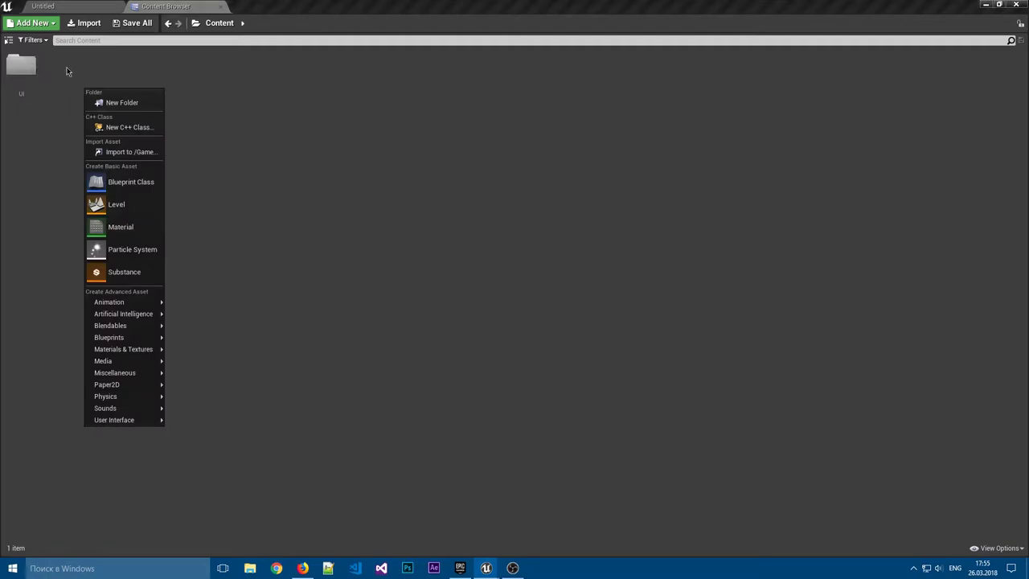
{"action": "left_click", "coordinate": [145, 100]}
{"action": "type", "text": "M"}
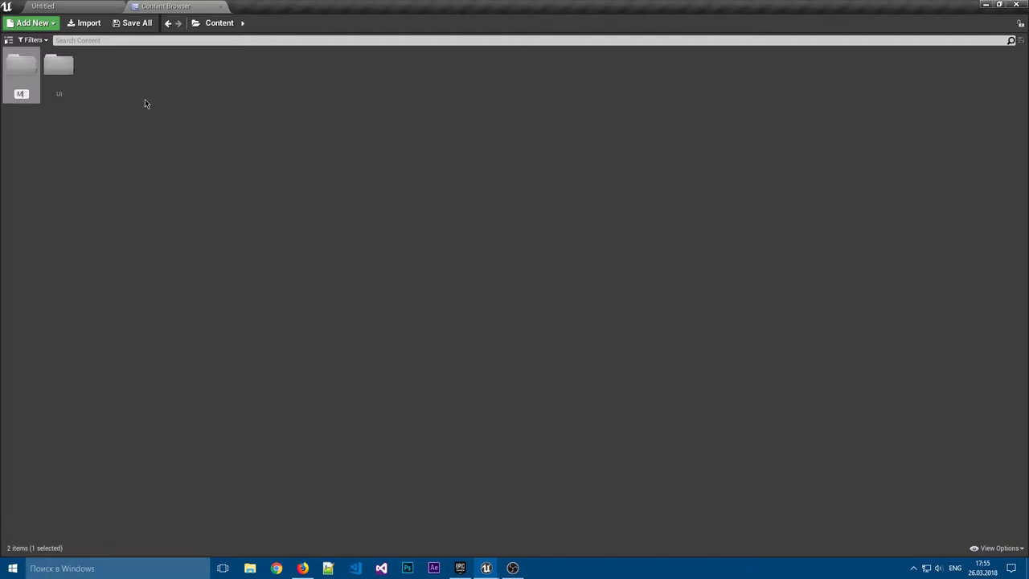
{"action": "type", "text": "aps"}
{"action": "key", "text": "Return"}
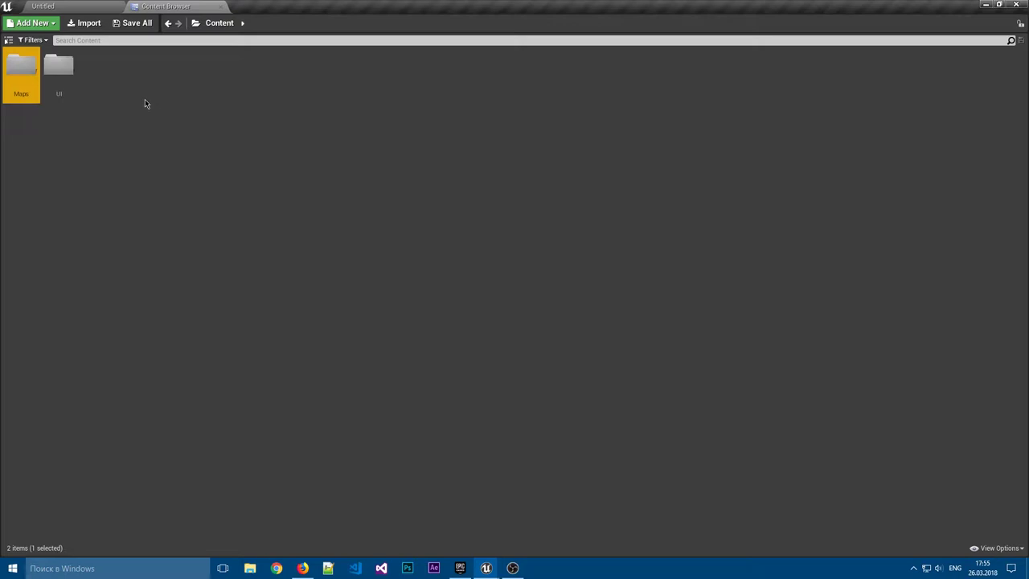
{"action": "right_click", "coordinate": [145, 99]}
{"action": "left_click", "coordinate": [170, 111]}
{"action": "type", "text": "B"}
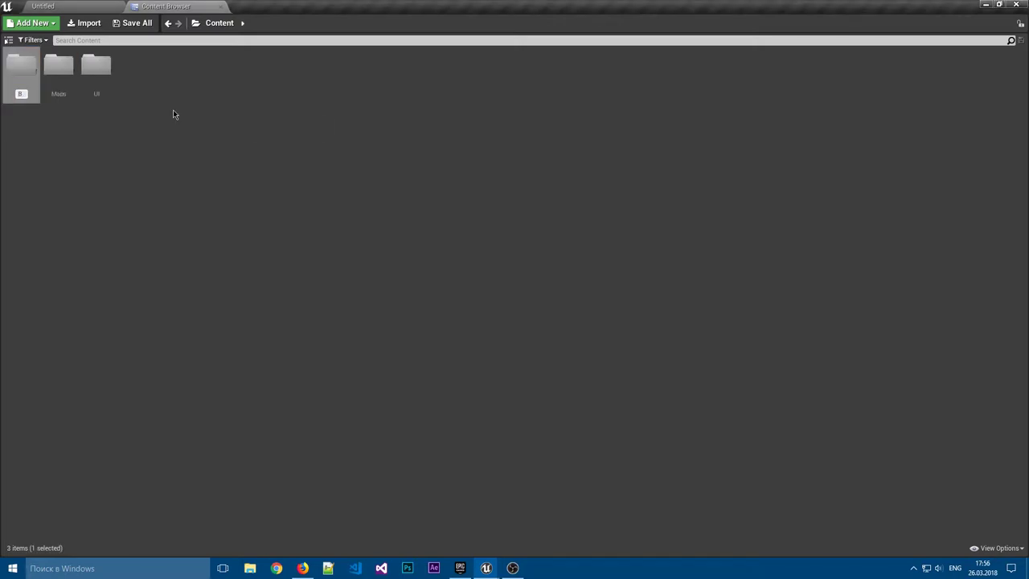
{"action": "type", "text": "luep"}
{"action": "type", "text": "rints"}
{"action": "key", "text": "Return"}
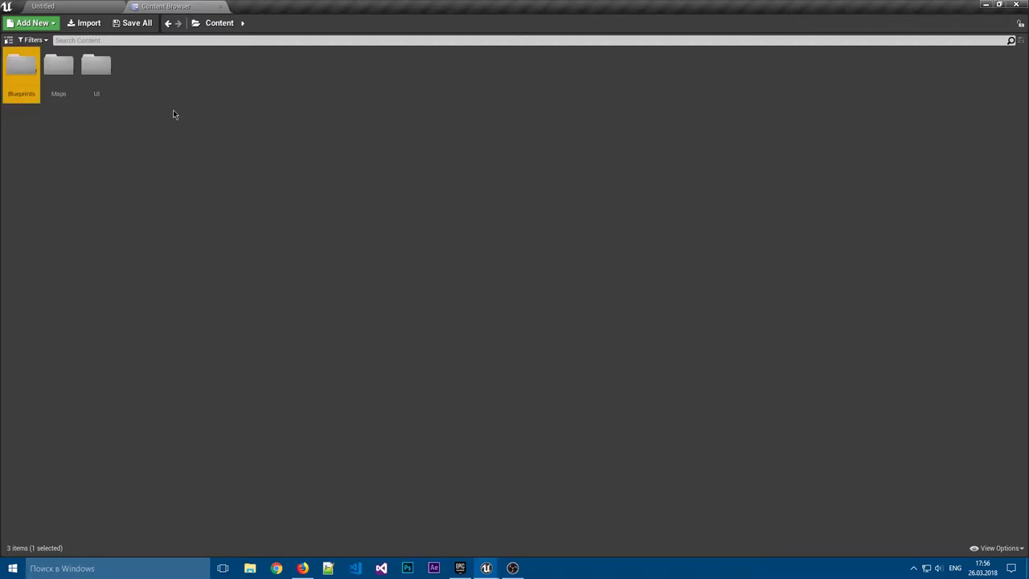
{"action": "left_click", "coordinate": [43, 114]}
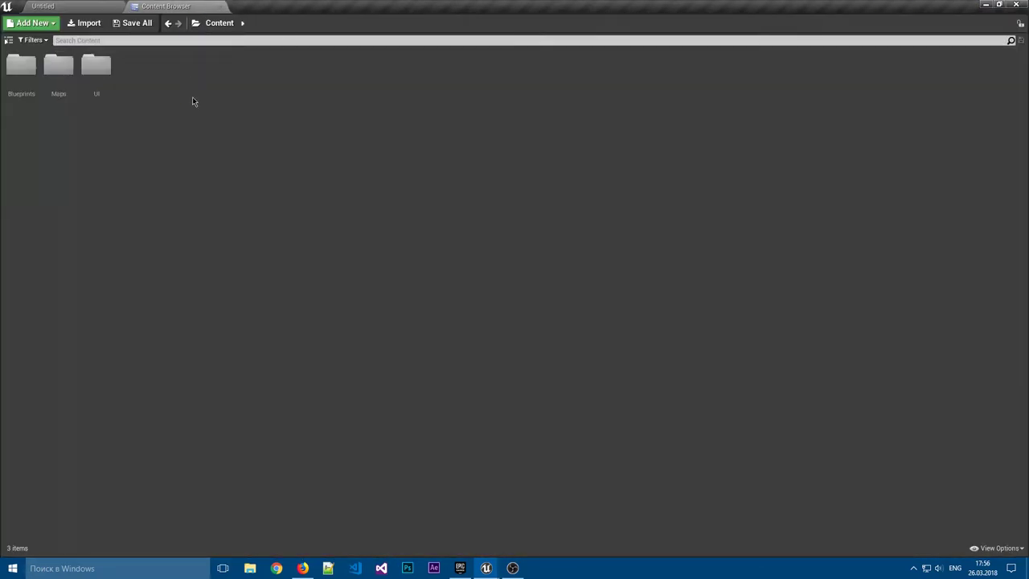
Step: Save the untitled level into the Maps folder as MainMenu
{"action": "left_click", "coordinate": [53, 6]}
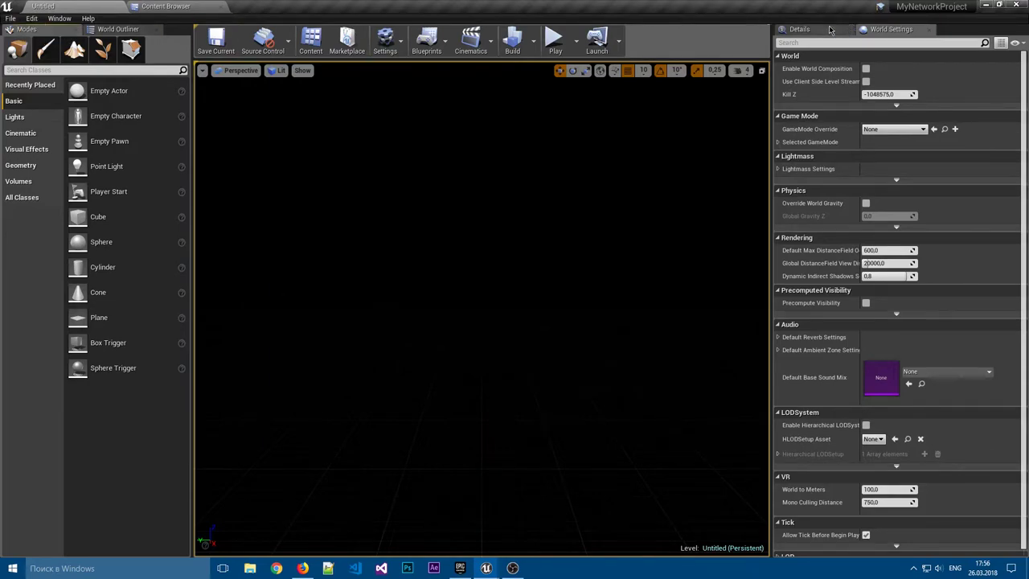
{"action": "left_click", "coordinate": [11, 17]}
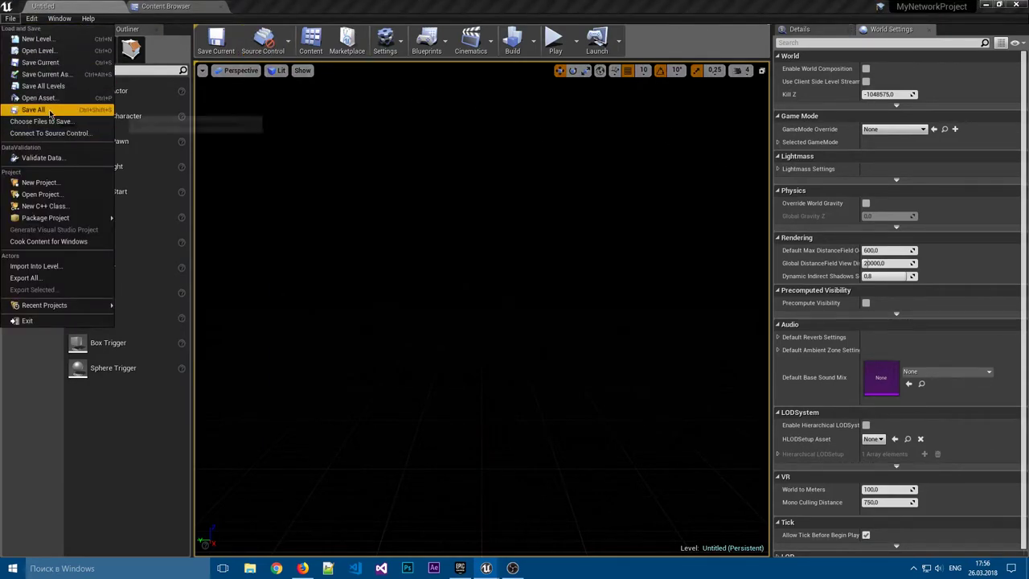
{"action": "left_click", "coordinate": [72, 76]}
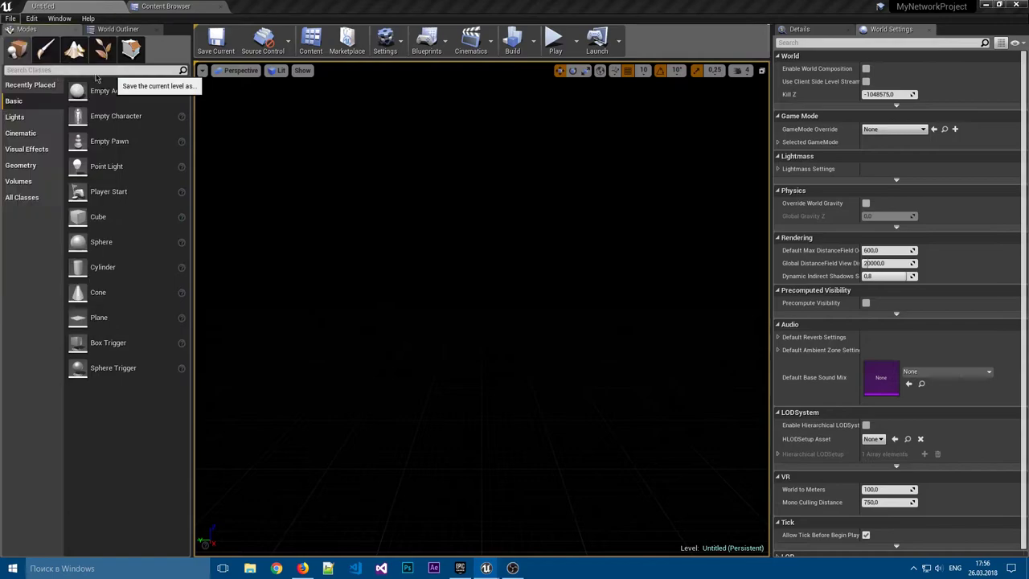
{"action": "double_click", "coordinate": [406, 149]}
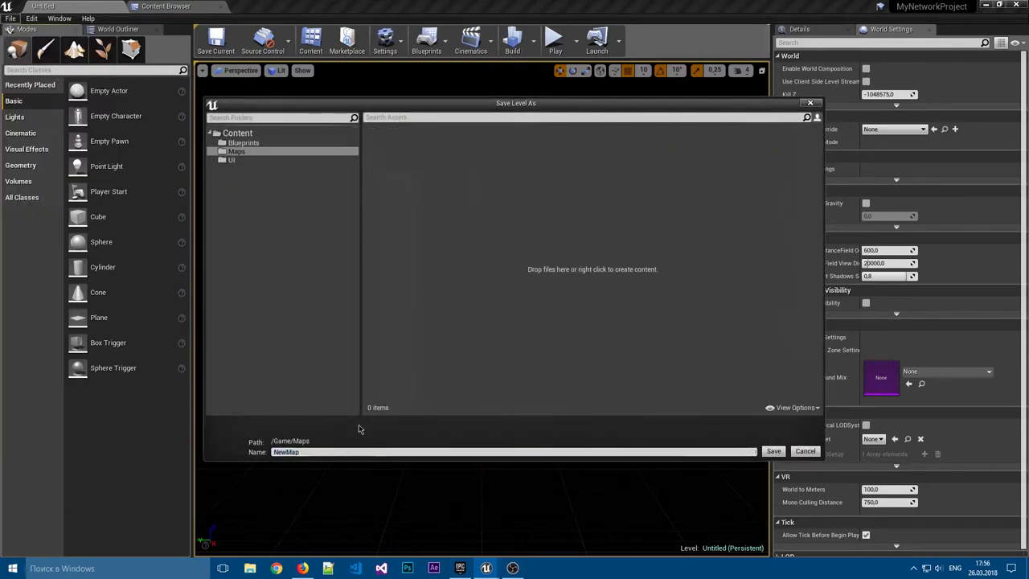
{"action": "type", "text": "MainMenu"}
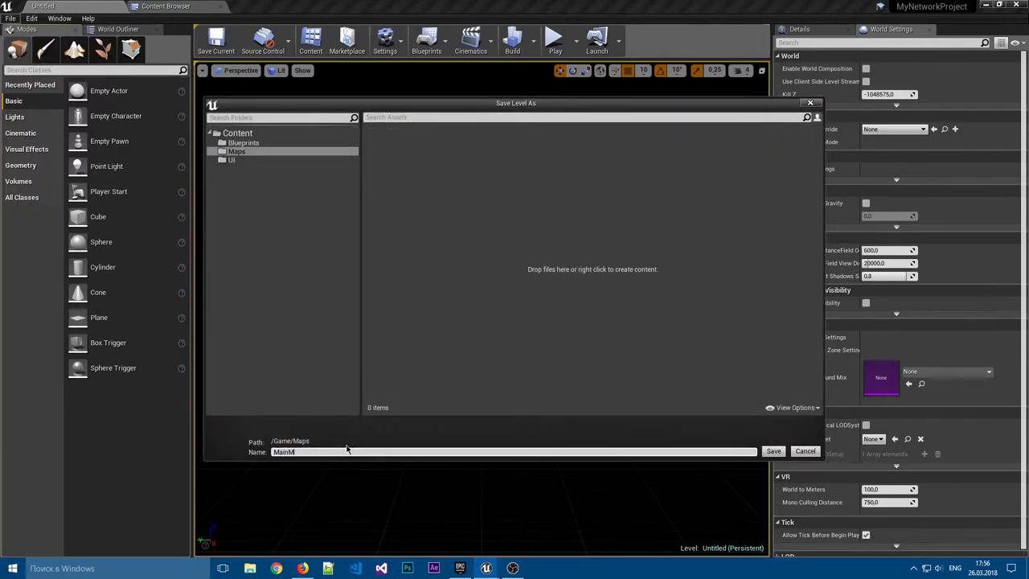
{"action": "key", "text": "Return"}
Step: Save all levels, then save the current level again as Lobby
{"action": "left_click", "coordinate": [11, 18]}
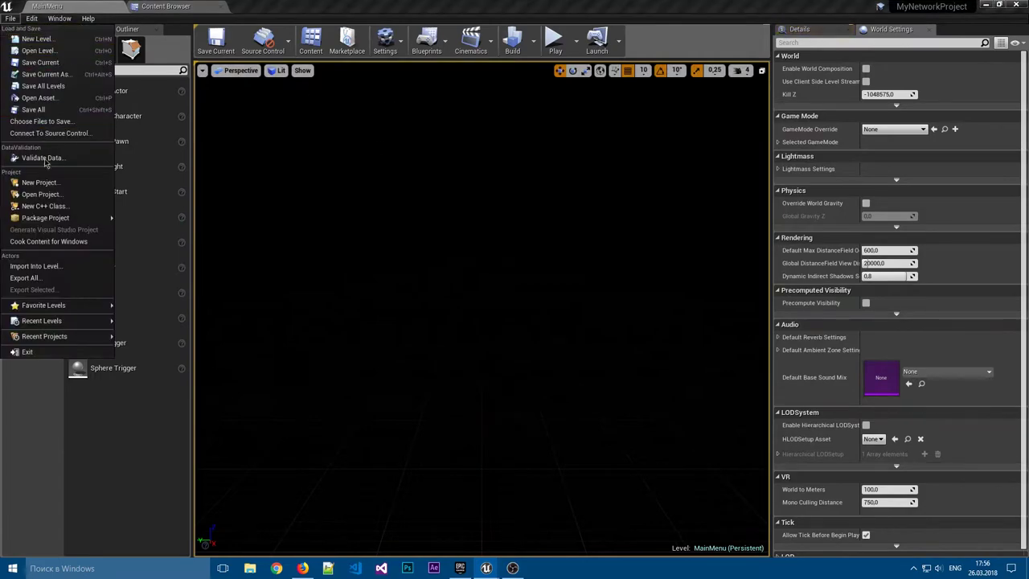
{"action": "left_click", "coordinate": [61, 87]}
{"action": "left_click", "coordinate": [10, 17]}
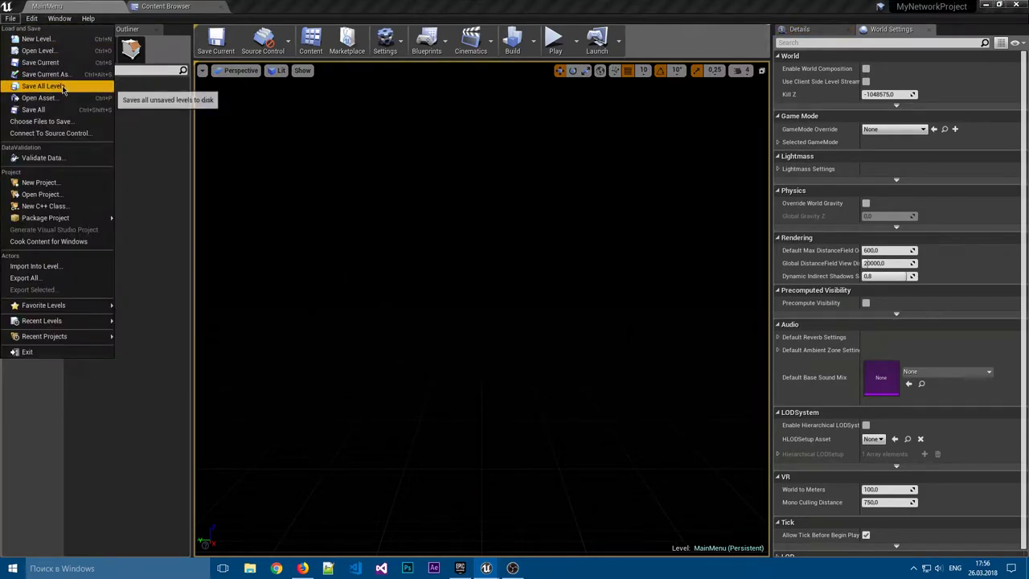
{"action": "left_click", "coordinate": [44, 85]}
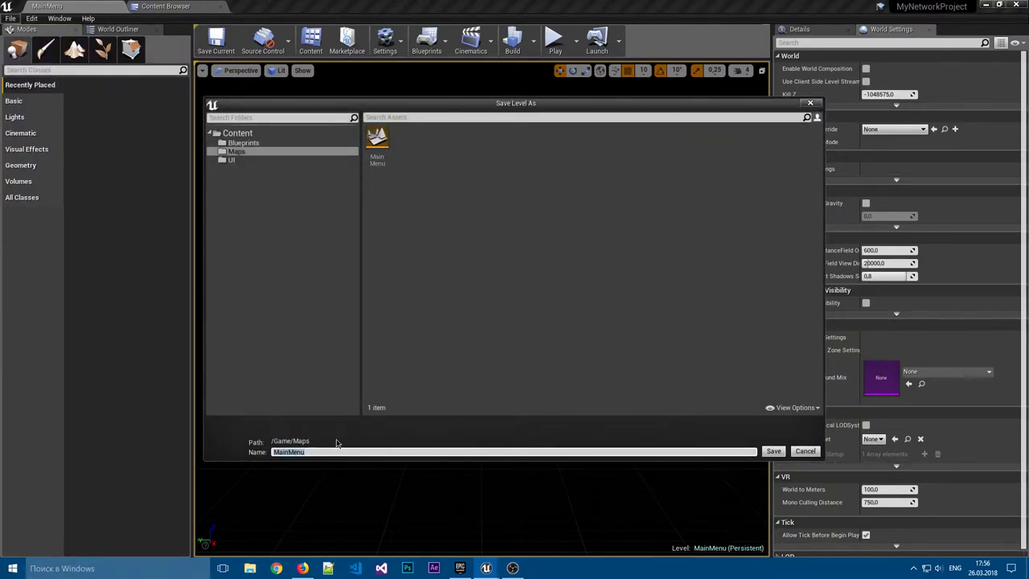
{"action": "type", "text": "Lol"}
{"action": "type", "text": "bby"}
{"action": "key", "text": "Return"}
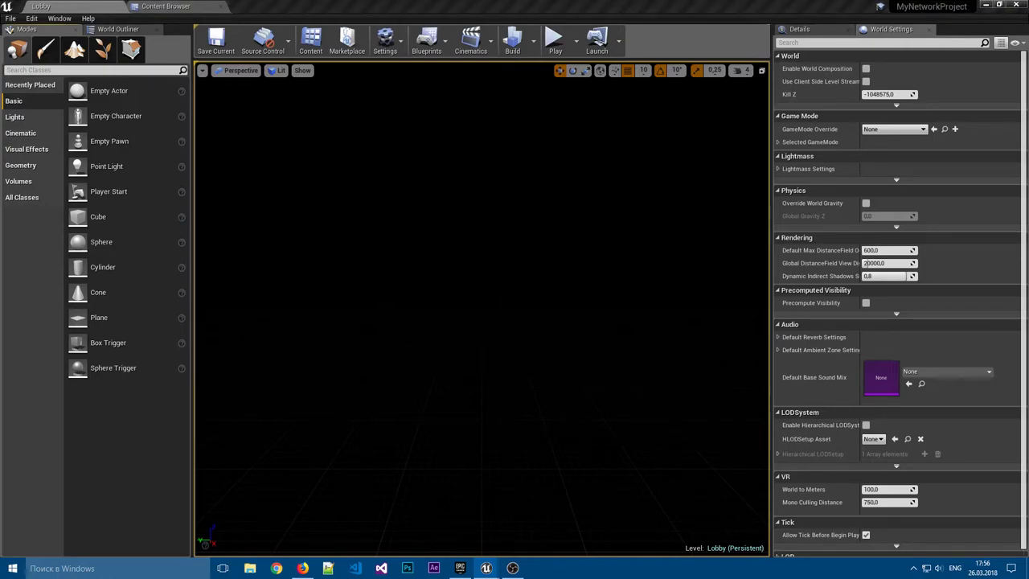
Step: Open the Maps folder in the Content Browser
{"action": "left_click", "coordinate": [185, 6]}
{"action": "double_click", "coordinate": [59, 64]}
{"action": "right_click", "coordinate": [149, 113]}
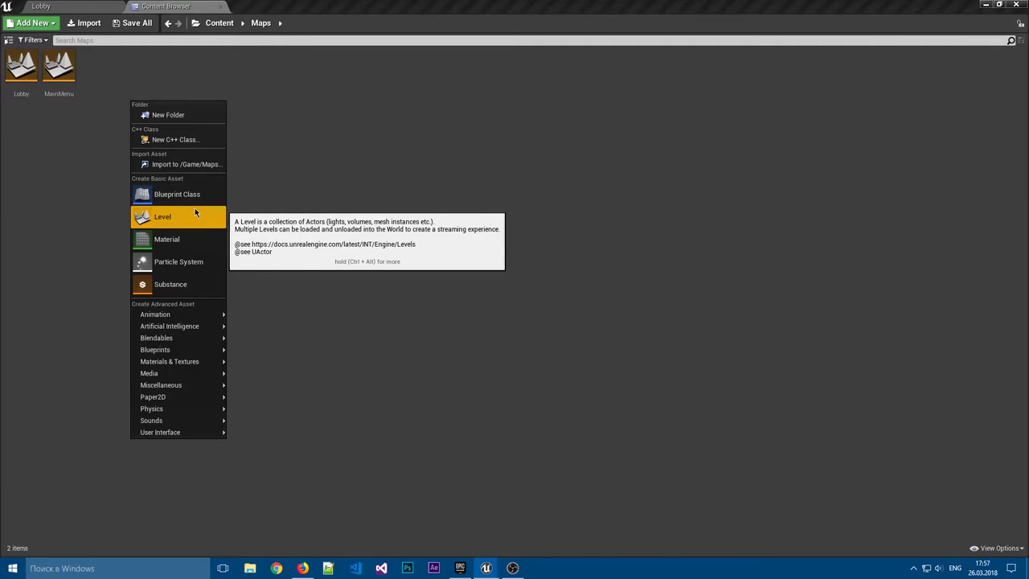
Step: Save the Lobby level under the new name Travel
{"action": "left_click", "coordinate": [36, 5]}
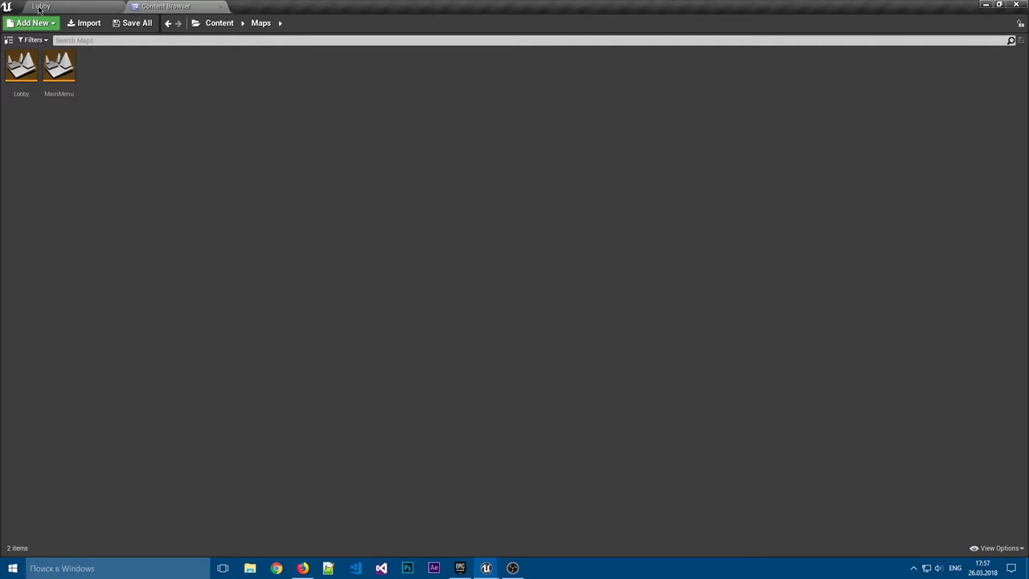
{"action": "left_click", "coordinate": [11, 18]}
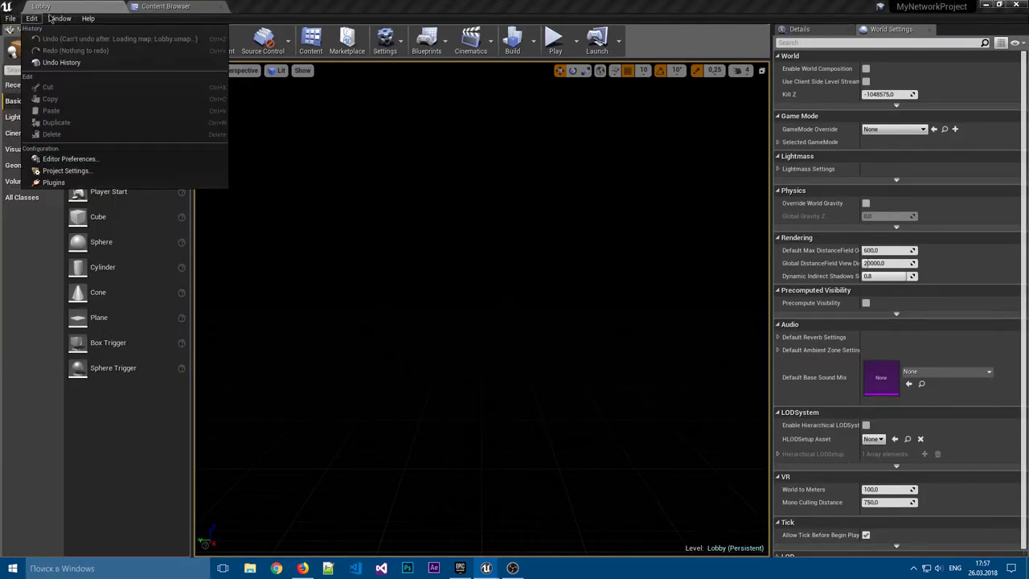
{"action": "left_click", "coordinate": [45, 74]}
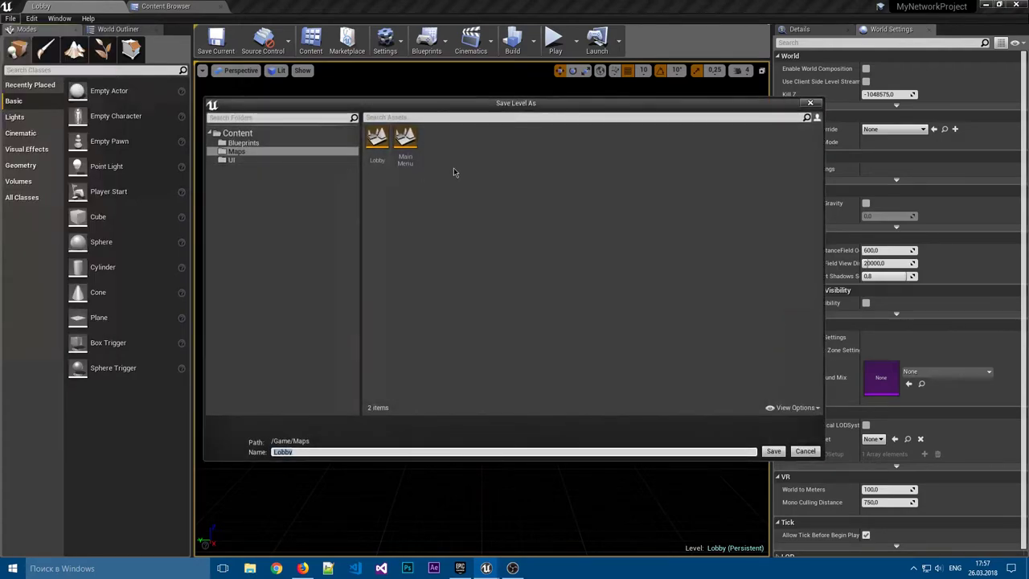
{"action": "type", "text": "Travell"}
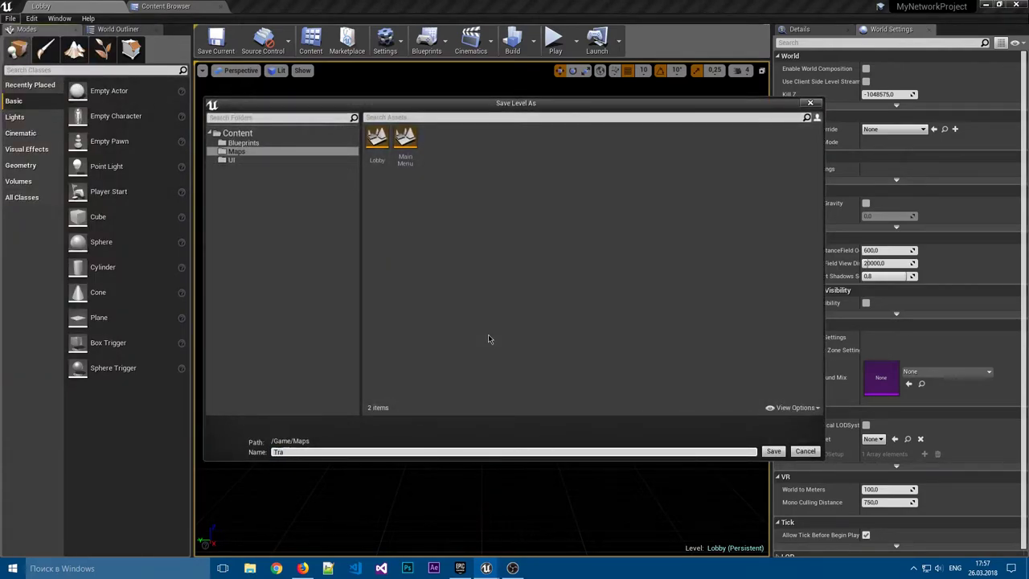
{"action": "key", "text": "BackSpace"}
{"action": "type", "text": "Ma"}
{"action": "key", "text": "BackSpace"}
{"action": "key", "text": "BackSpace"}
{"action": "key", "text": "BackSpace"}
{"action": "key", "text": "Return"}
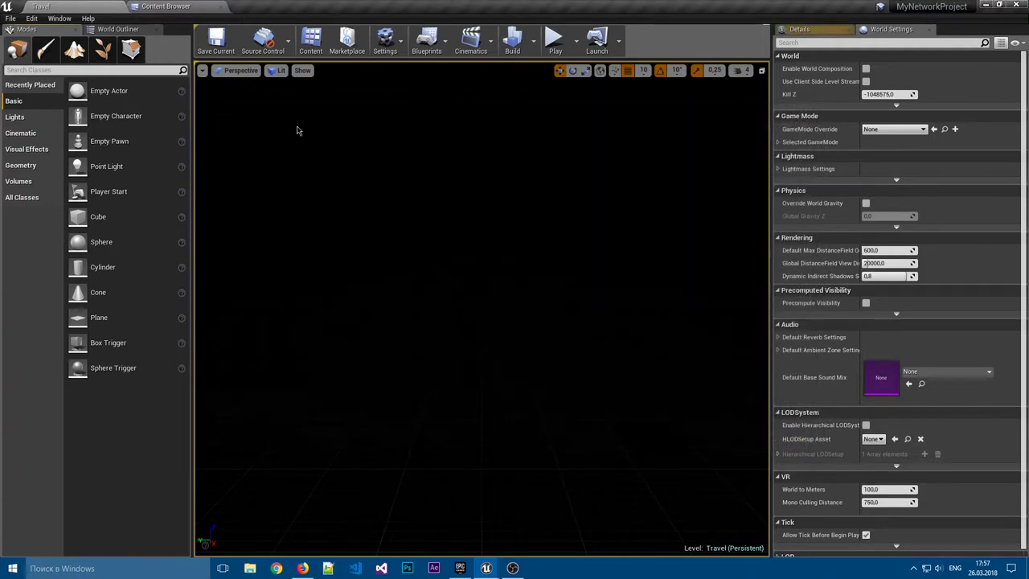
{"action": "left_click", "coordinate": [191, 6]}
{"action": "left_click", "coordinate": [89, 6]}
Step: Open Project Settings at the Maps & Modes page
{"action": "left_click", "coordinate": [168, 5]}
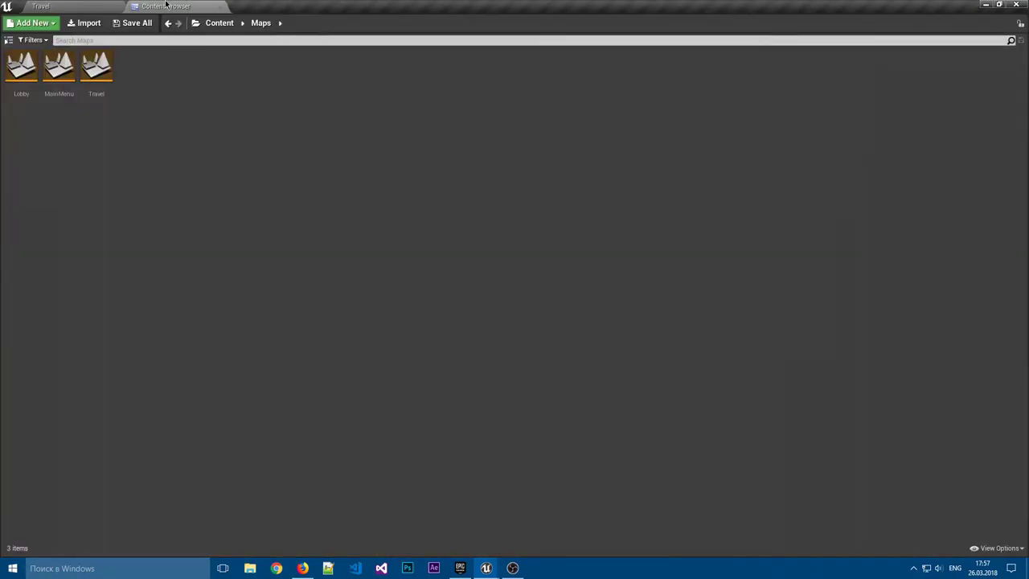
{"action": "left_click", "coordinate": [40, 5]}
{"action": "left_click", "coordinate": [31, 18]}
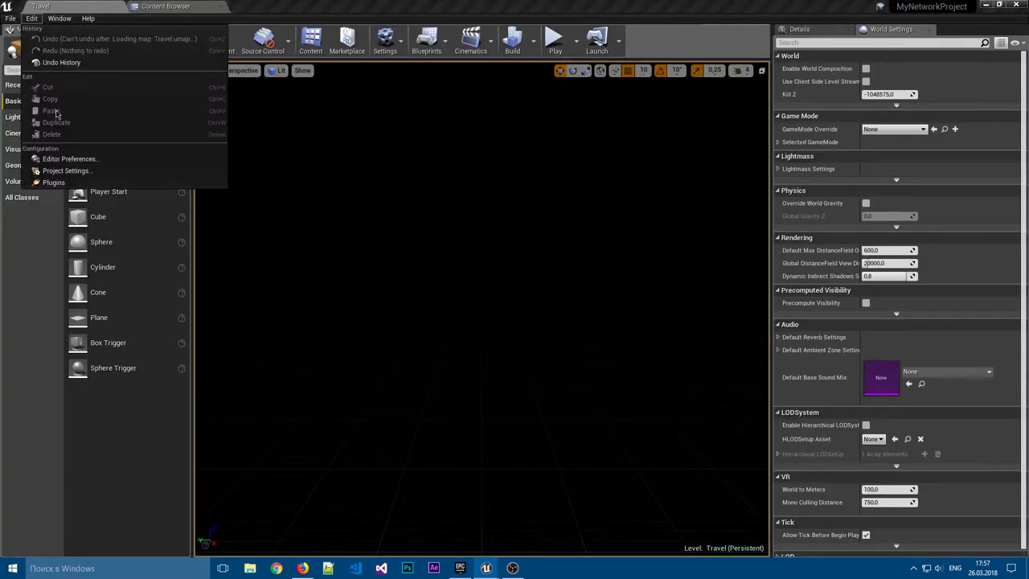
{"action": "mouse_move", "coordinate": [58, 18]}
{"action": "left_click", "coordinate": [79, 175]}
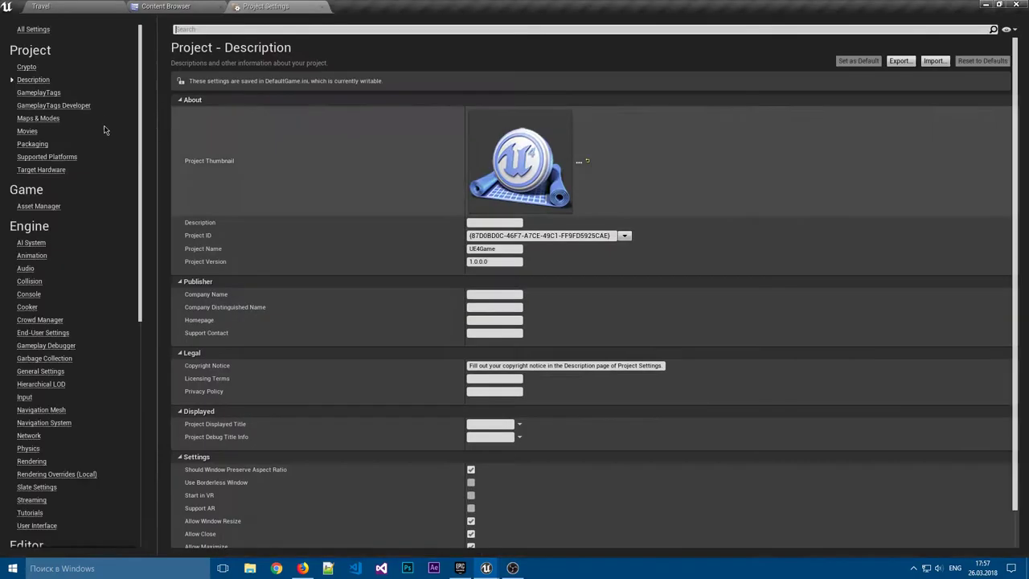
{"action": "left_click", "coordinate": [41, 118]}
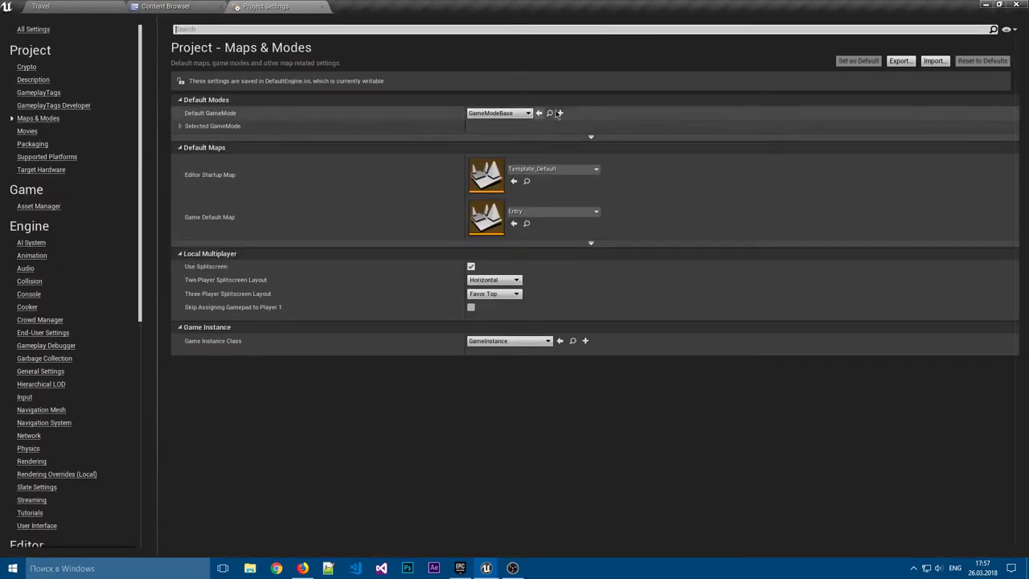
Step: Set Editor Startup, Game Default and Server Default Map to MainMenu, Transition Map to Travel
{"action": "left_click", "coordinate": [547, 169]}
{"action": "left_click", "coordinate": [543, 304]}
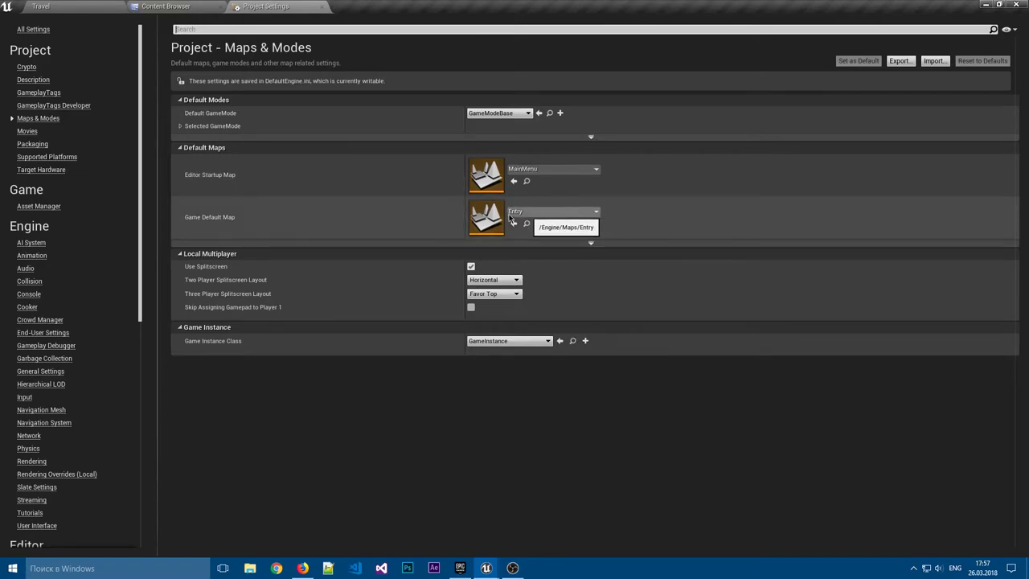
{"action": "left_click", "coordinate": [555, 211]}
{"action": "left_click", "coordinate": [553, 350]}
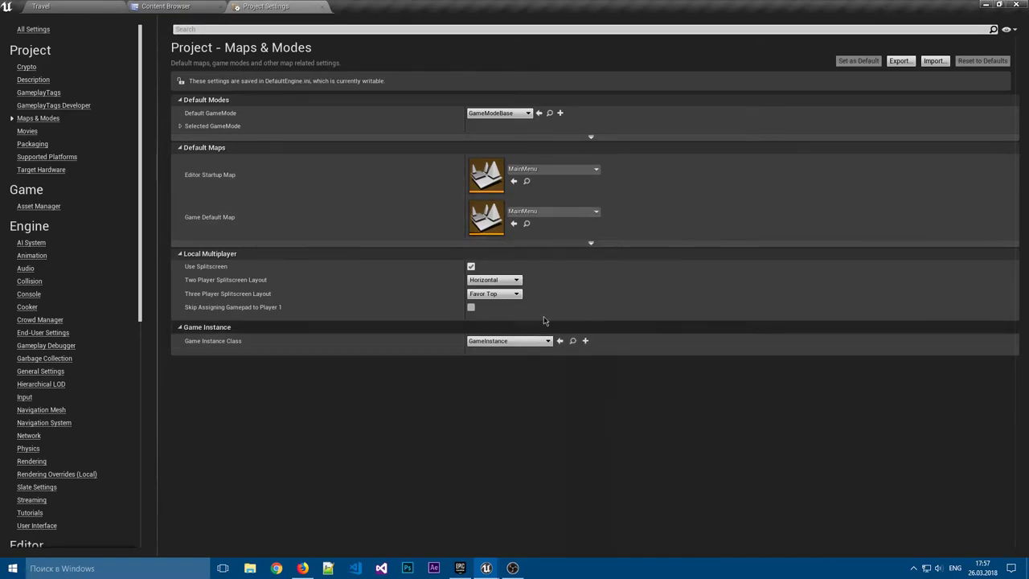
{"action": "left_click", "coordinate": [592, 242]}
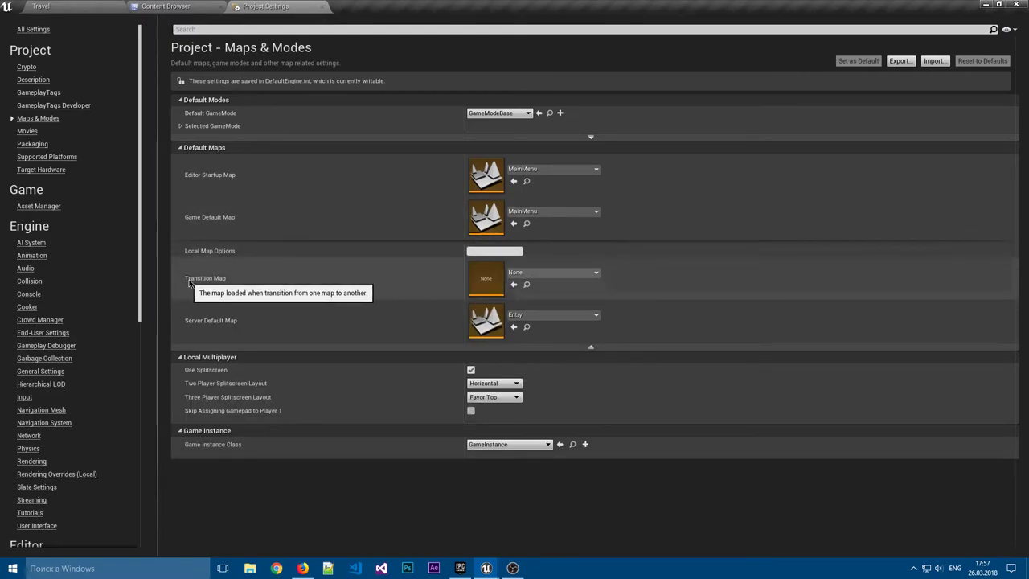
{"action": "left_click", "coordinate": [540, 281]}
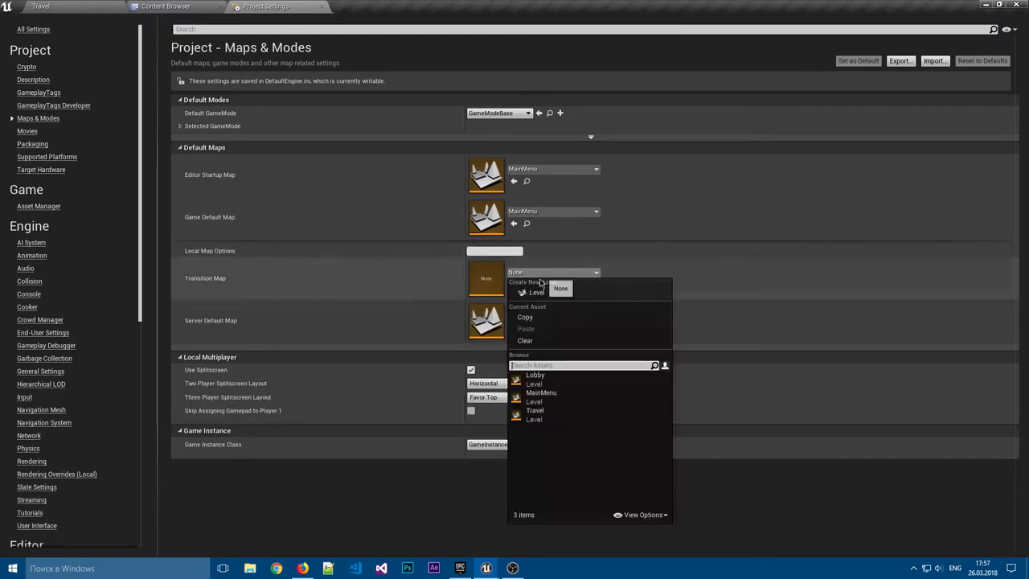
{"action": "left_click", "coordinate": [534, 412]}
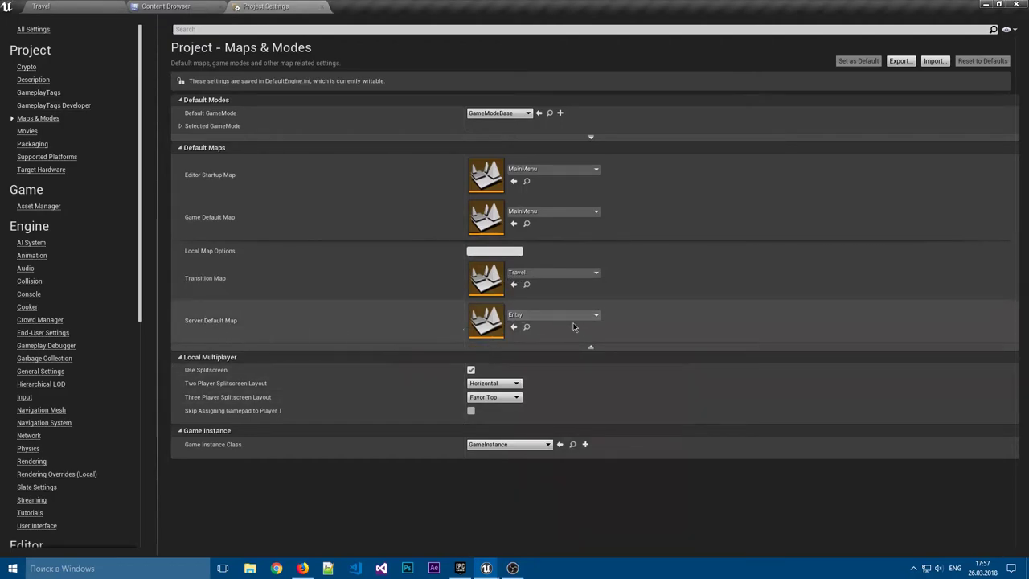
{"action": "left_click", "coordinate": [539, 316]}
{"action": "left_click", "coordinate": [551, 182]}
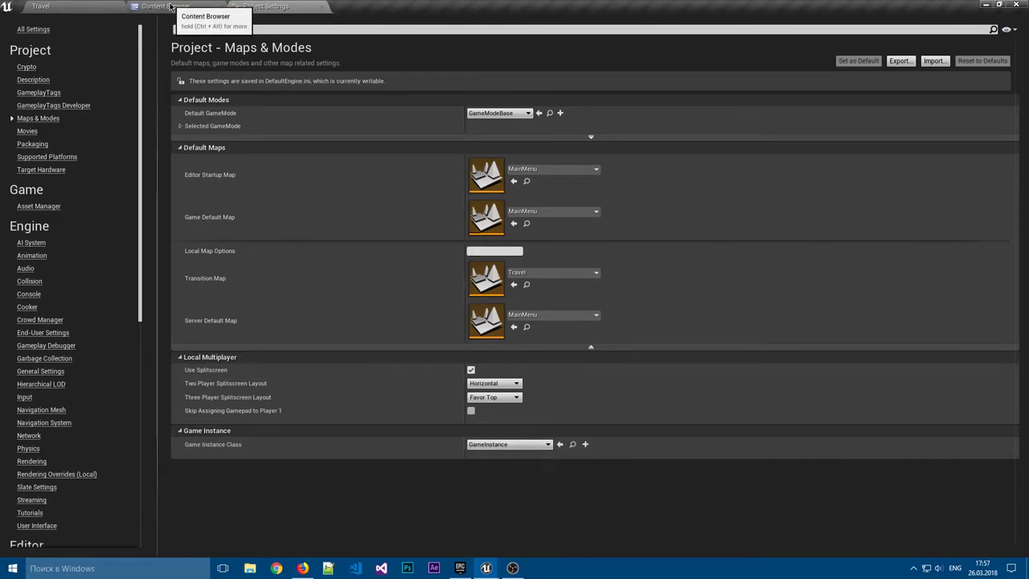
{"action": "left_click", "coordinate": [592, 350]}
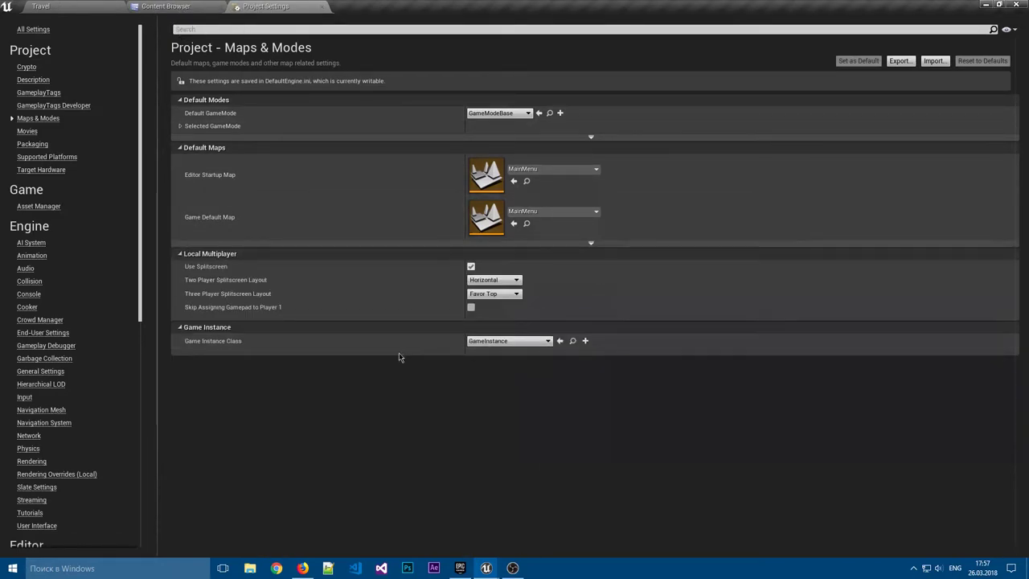
{"action": "left_click", "coordinate": [207, 5]}
Step: Inside the Blueprints folder, create a subfolder named Lobby
{"action": "left_click", "coordinate": [219, 22]}
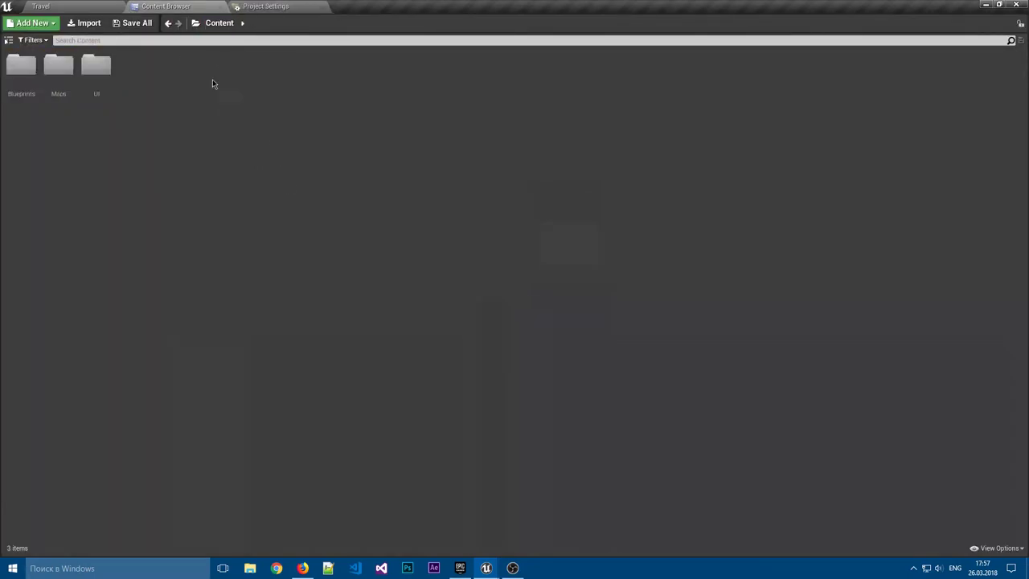
{"action": "double_click", "coordinate": [22, 69]}
{"action": "right_click", "coordinate": [92, 116]}
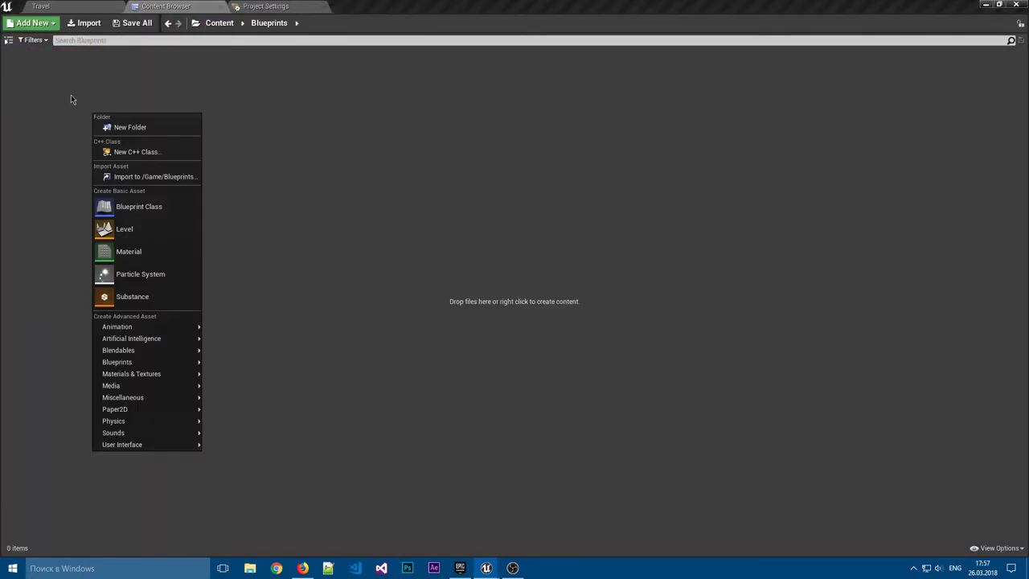
{"action": "key", "text": "Escape"}
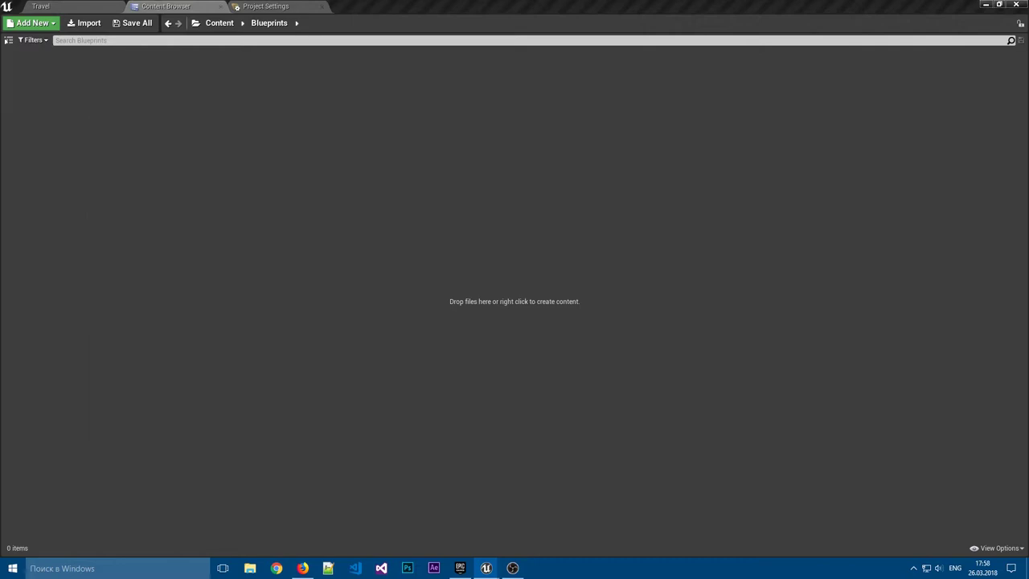
{"action": "right_click", "coordinate": [159, 98]}
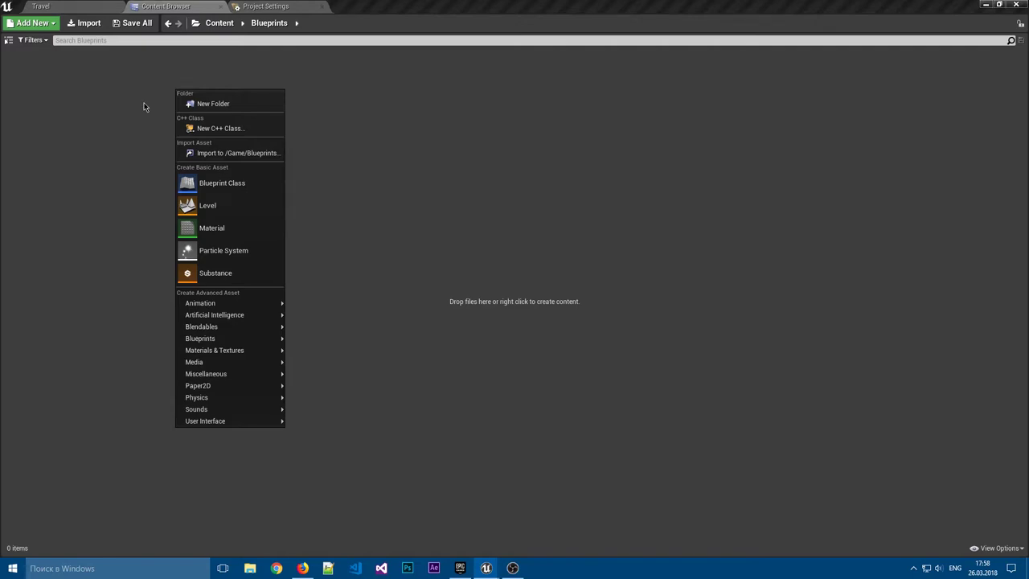
{"action": "left_click", "coordinate": [210, 104]}
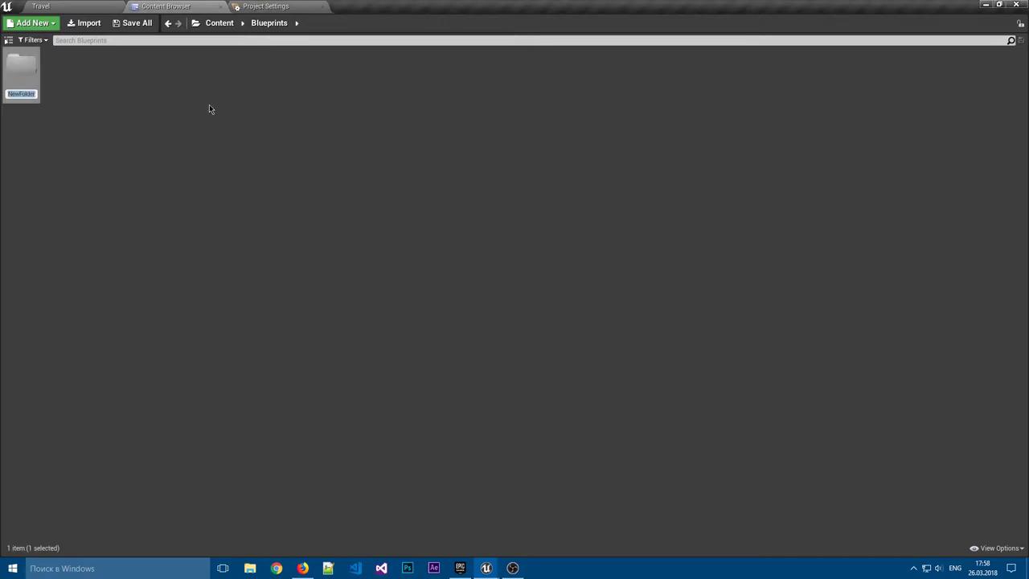
{"action": "type", "text": "Lobby"}
{"action": "key", "text": "Return"}
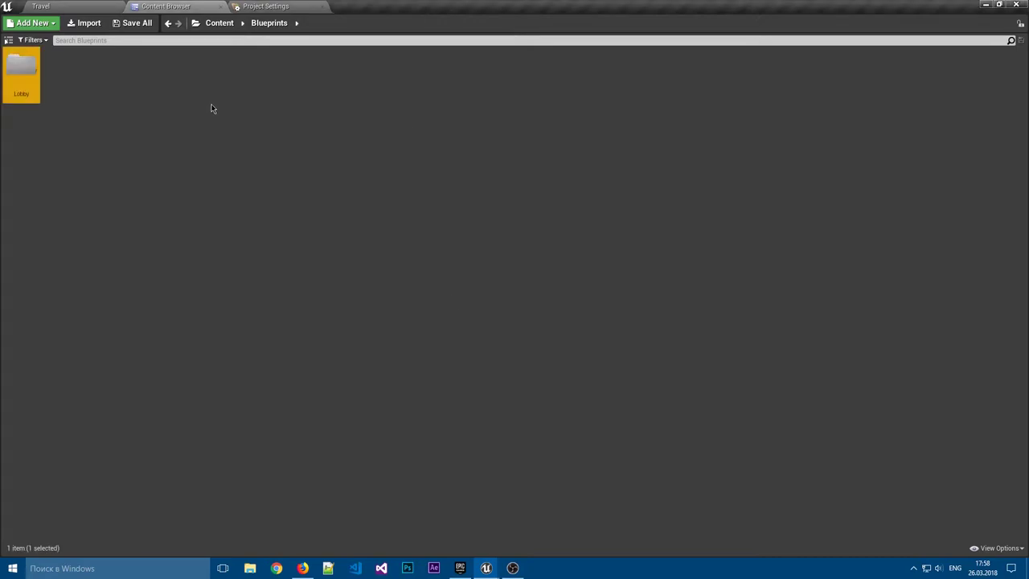
{"action": "left_click", "coordinate": [209, 107]}
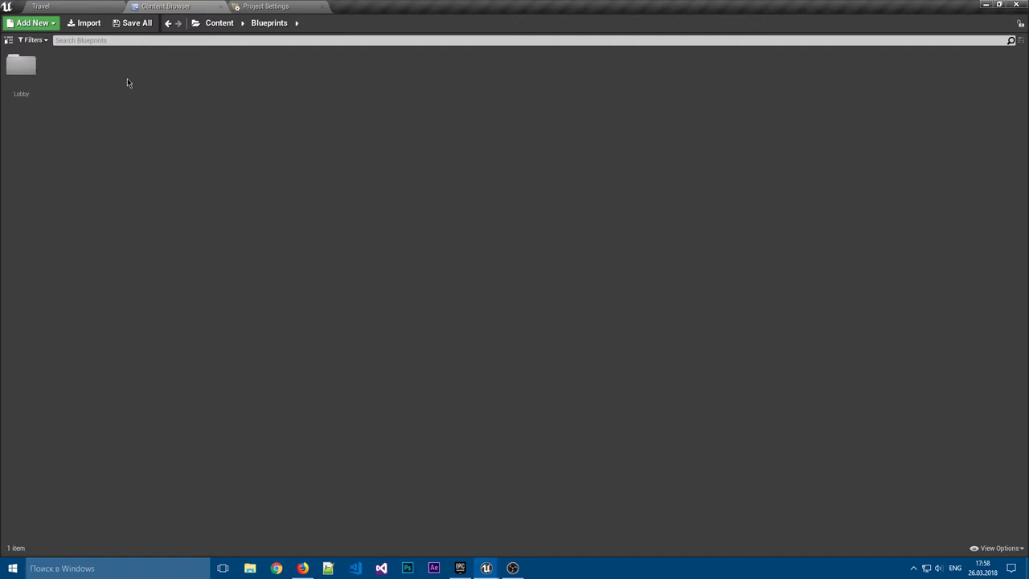
Step: Show the folder tree panel and add a second Blueprints subfolder named Global
{"action": "left_click", "coordinate": [8, 39]}
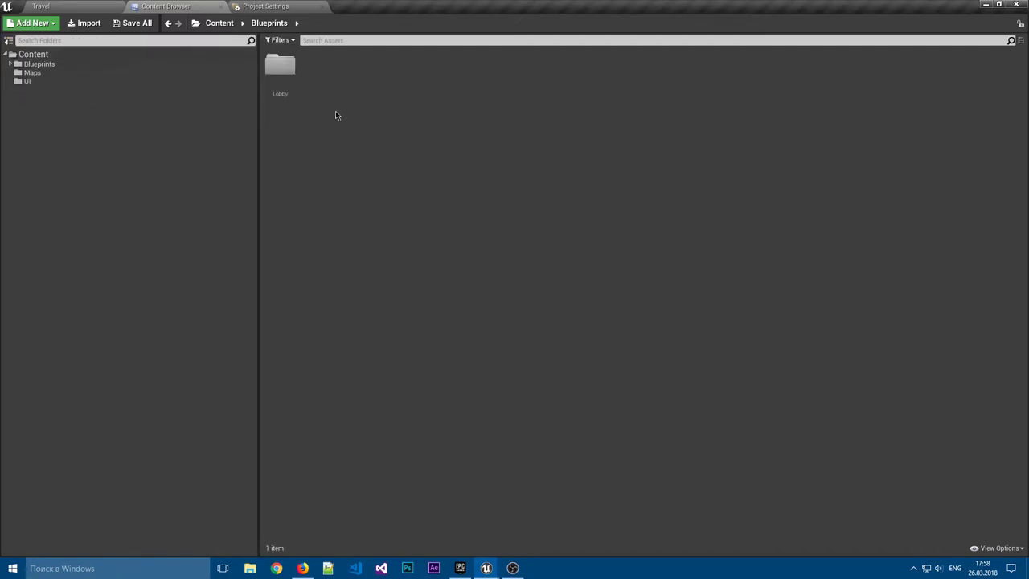
{"action": "right_click", "coordinate": [335, 110]}
{"action": "left_click_drag", "start_coordinate": [258, 115], "coordinate": [206, 115]}
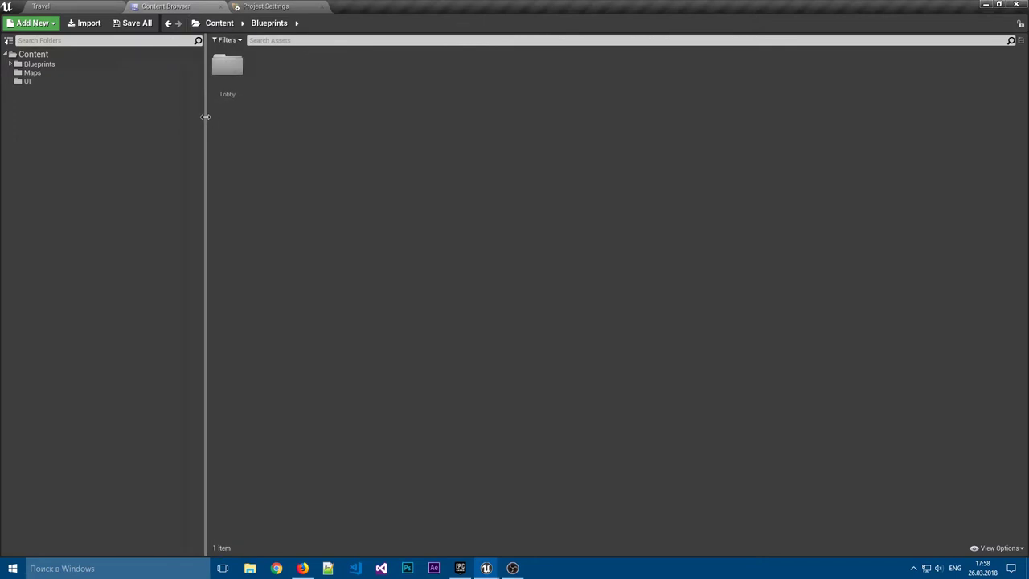
{"action": "right_click", "coordinate": [294, 92]}
{"action": "left_click", "coordinate": [347, 103]}
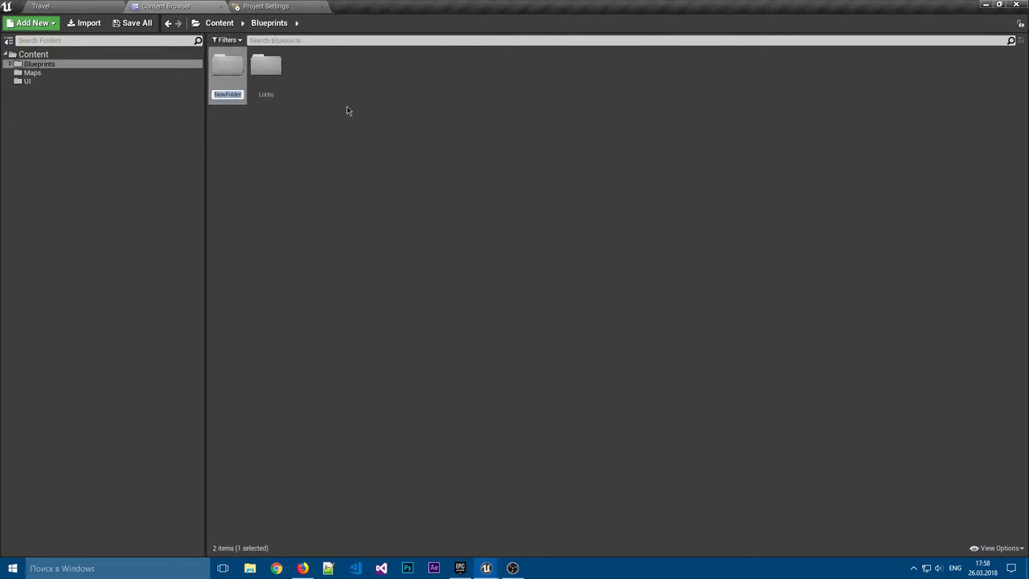
{"action": "type", "text": "Global"}
{"action": "key", "text": "Return"}
{"action": "left_click", "coordinate": [228, 142]}
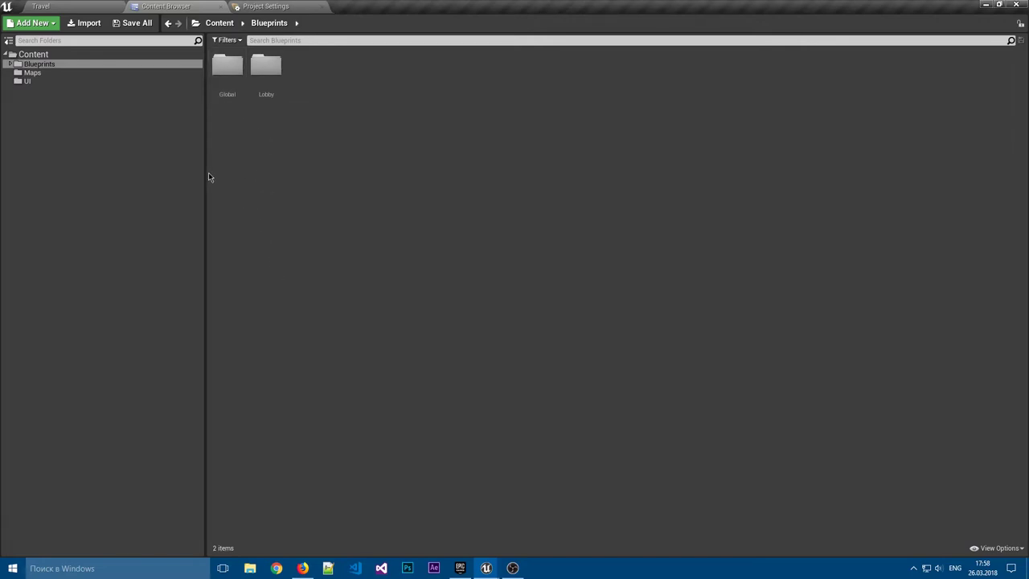
{"action": "left_click_drag", "start_coordinate": [205, 173], "coordinate": [166, 173]}
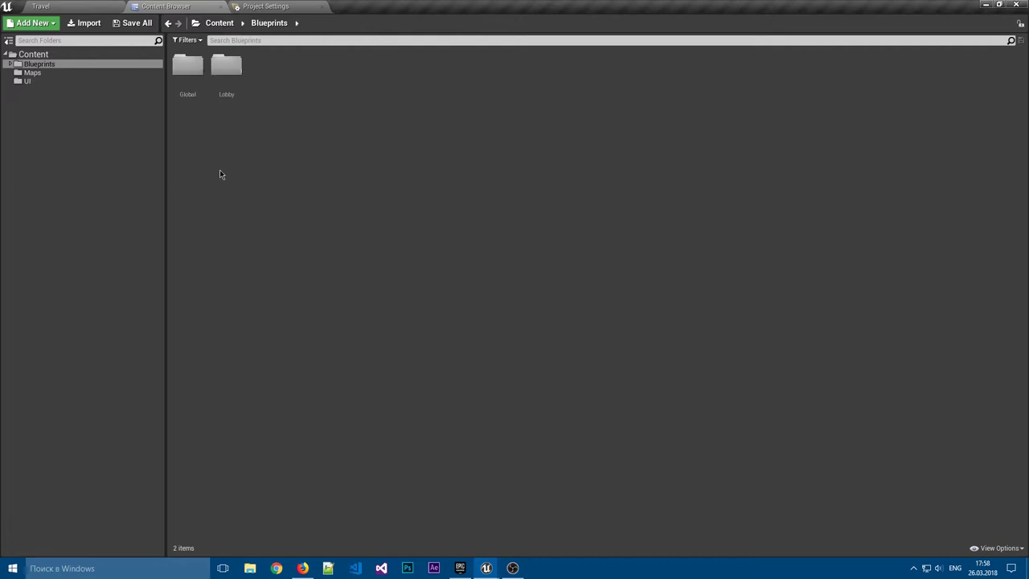
Step: In the UI folder, create subfolders named Lobby and MainMenu
{"action": "left_click", "coordinate": [29, 82]}
{"action": "right_click", "coordinate": [218, 104]}
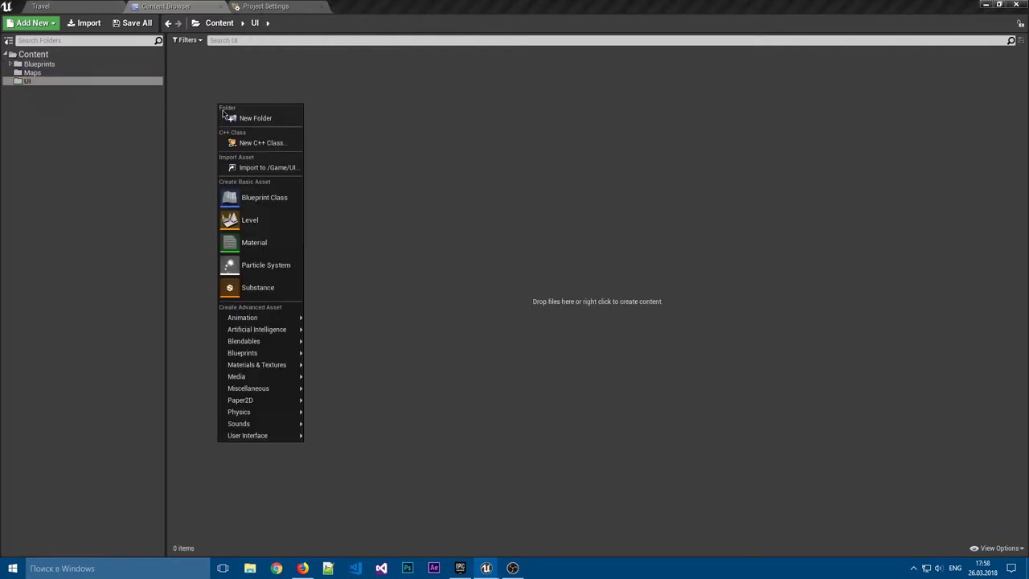
{"action": "left_click", "coordinate": [241, 117]}
{"action": "type", "text": "Lobby"}
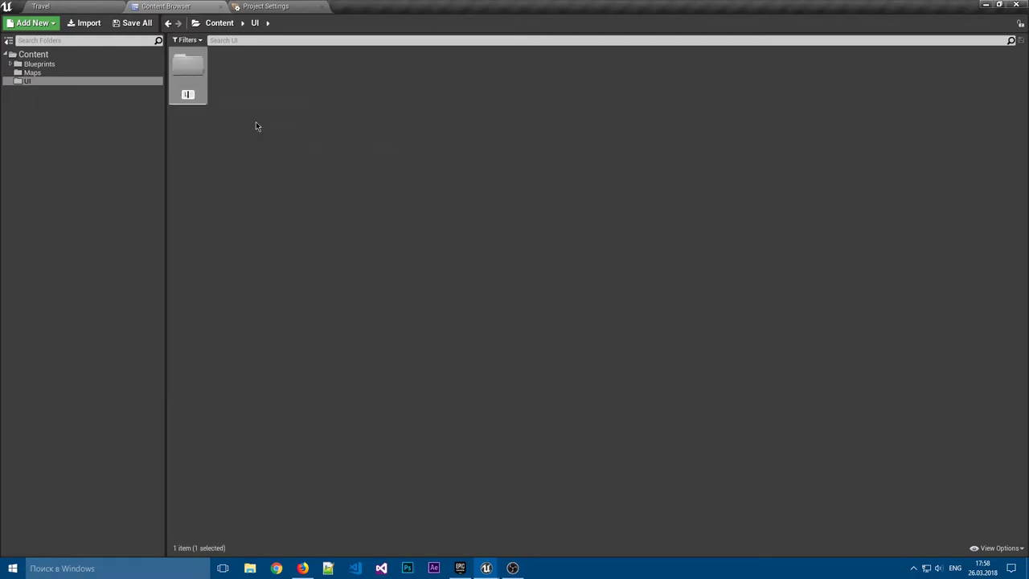
{"action": "key", "text": "Return"}
{"action": "left_click", "coordinate": [256, 121]}
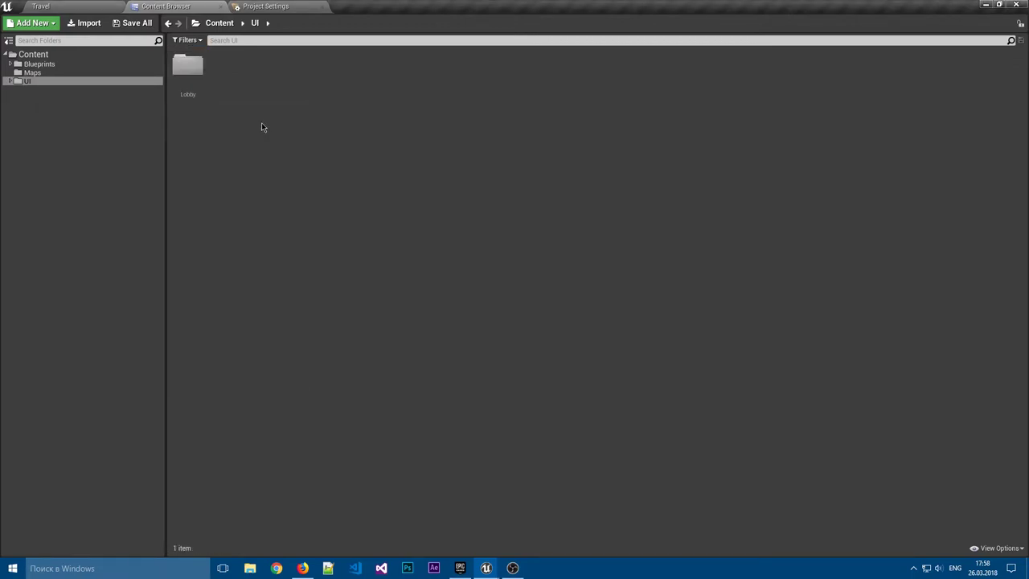
{"action": "right_click", "coordinate": [262, 122]}
{"action": "left_click", "coordinate": [290, 135]}
{"action": "type", "text": "MainMenu"}
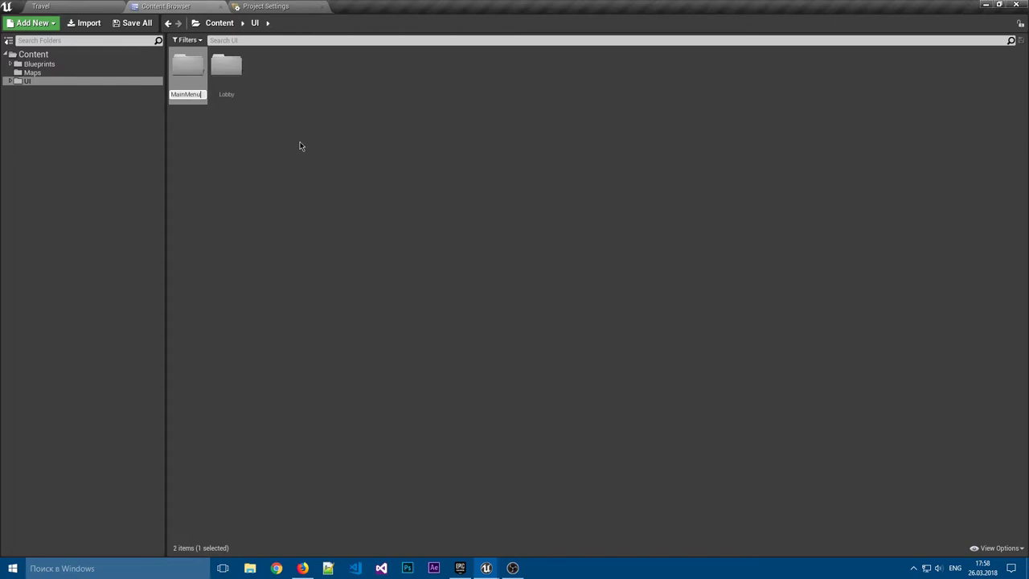
{"action": "key", "text": "Return"}
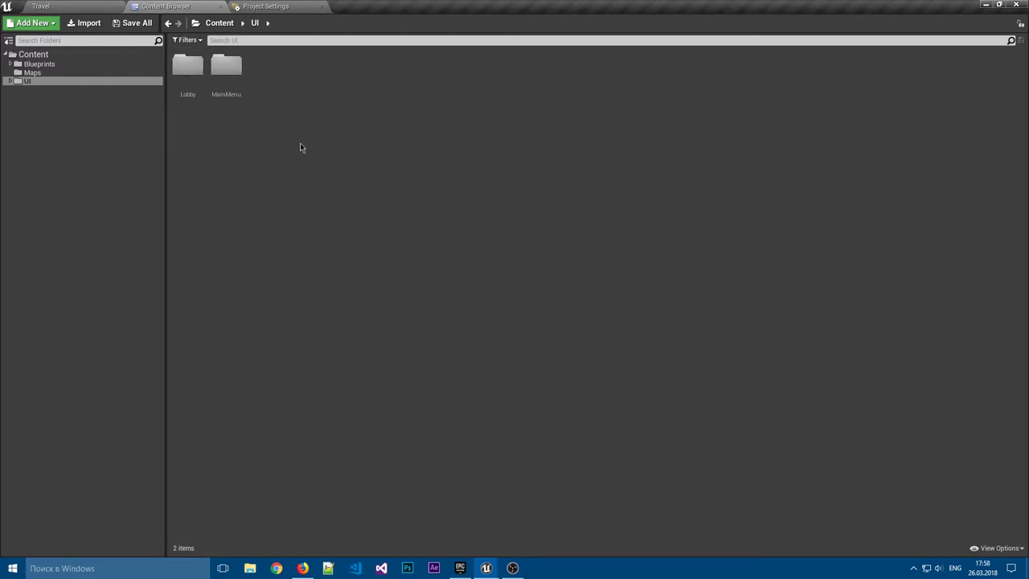
Step: Add a third UI subfolder named Global, expand the tree, and return to Content
{"action": "right_click", "coordinate": [301, 146]}
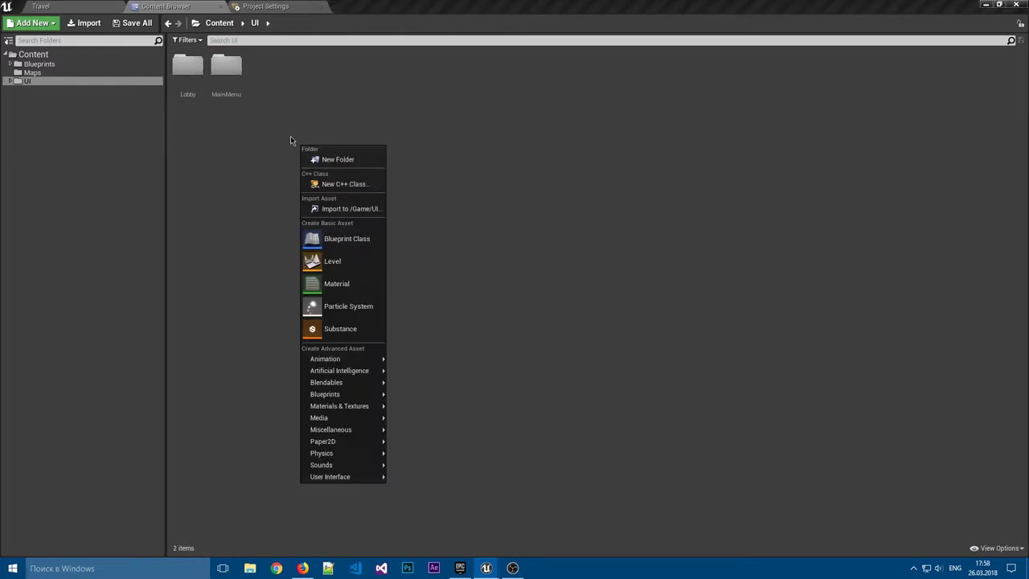
{"action": "left_click", "coordinate": [312, 112]}
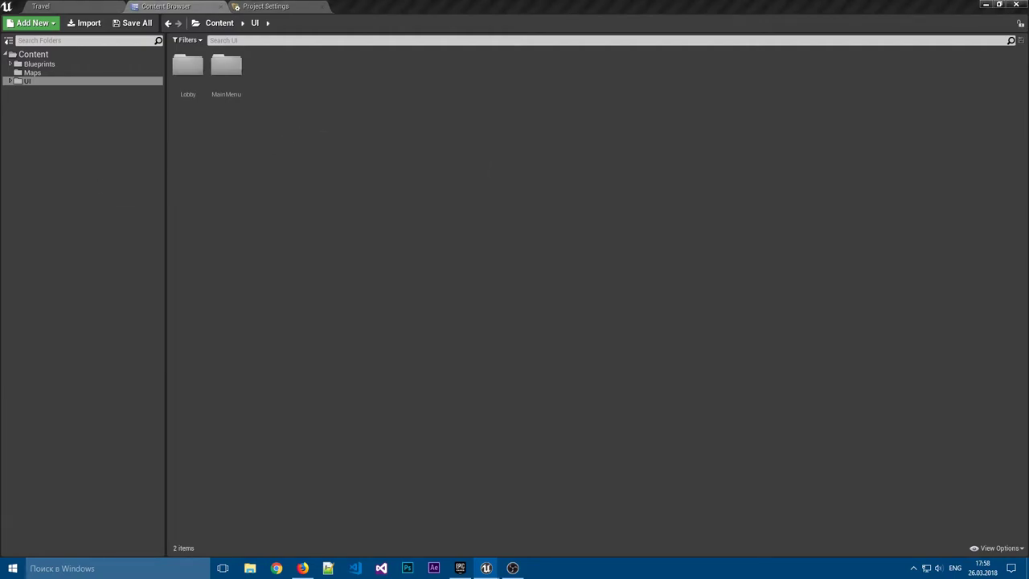
{"action": "right_click", "coordinate": [263, 102]}
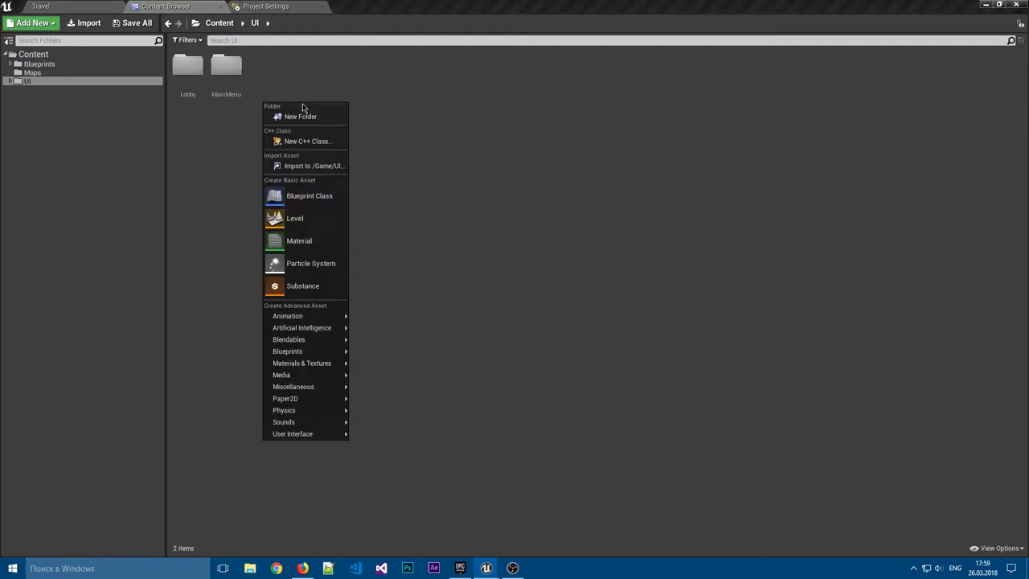
{"action": "key", "text": "Escape"}
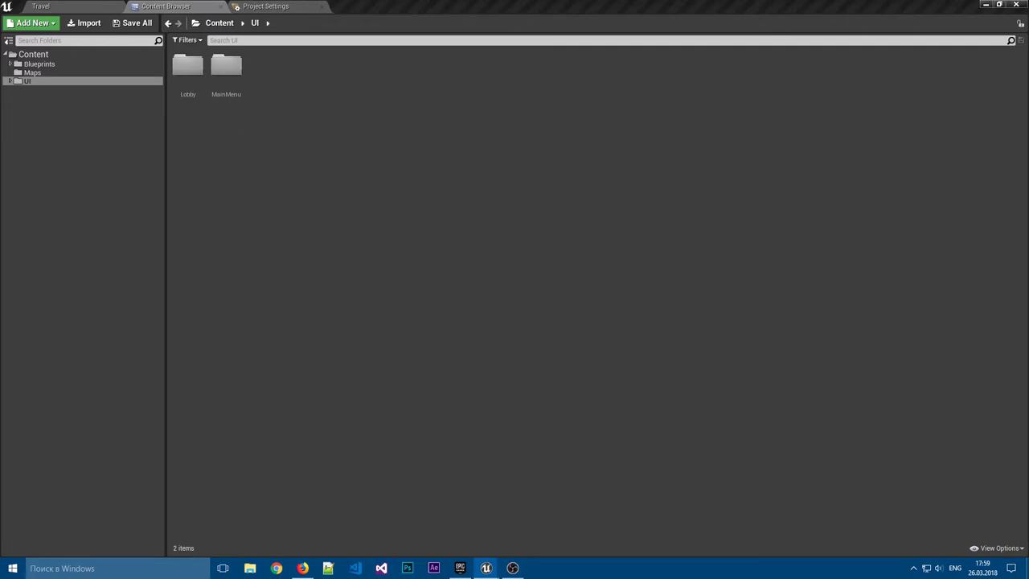
{"action": "right_click", "coordinate": [267, 103]}
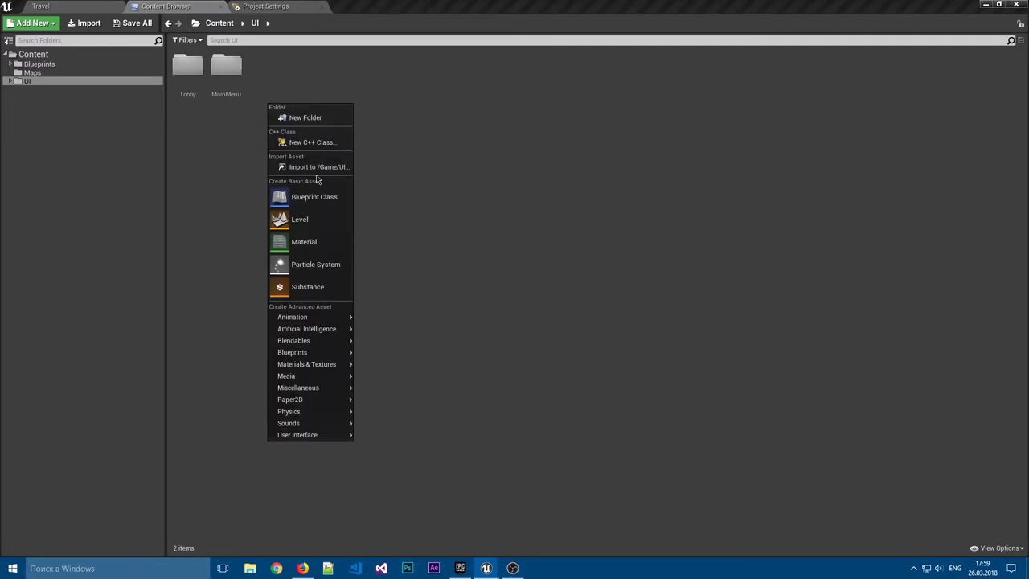
{"action": "left_click", "coordinate": [319, 118]}
{"action": "type", "text": "G"}
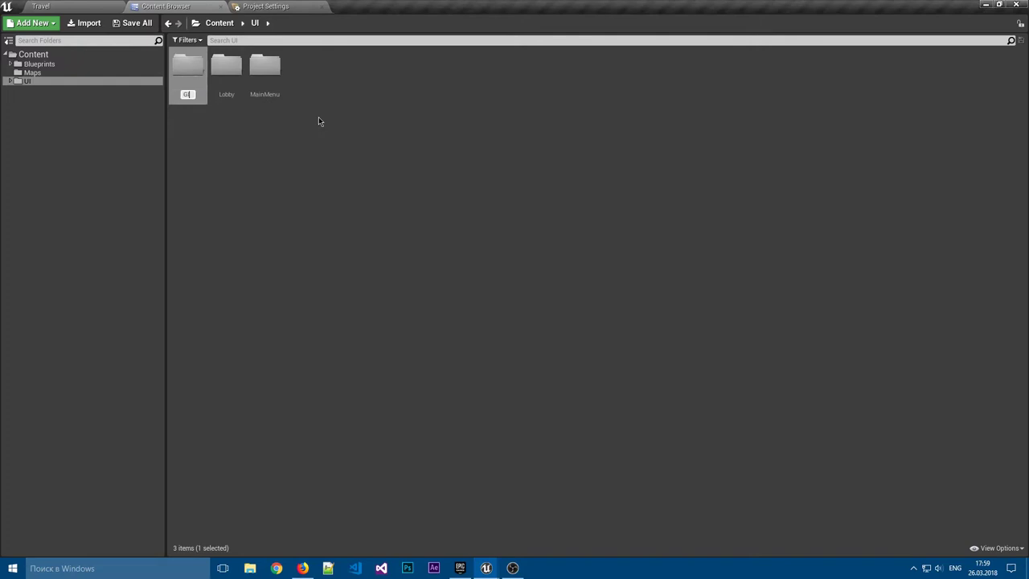
{"action": "type", "text": "lobal"}
{"action": "key", "text": "Return"}
{"action": "left_click", "coordinate": [318, 117]}
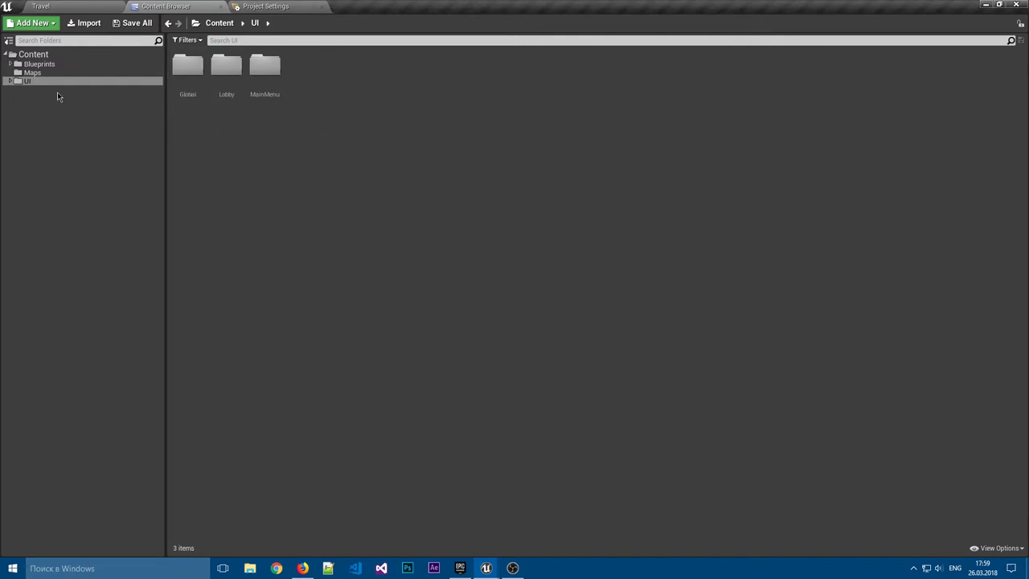
{"action": "left_click", "coordinate": [29, 81]}
{"action": "left_click", "coordinate": [10, 97]}
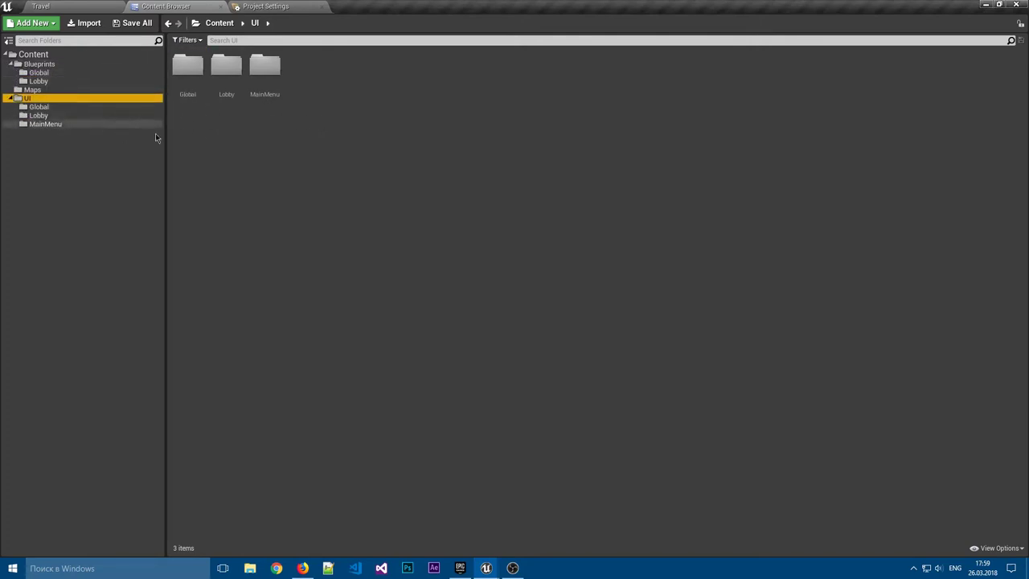
{"action": "left_click", "coordinate": [33, 54]}
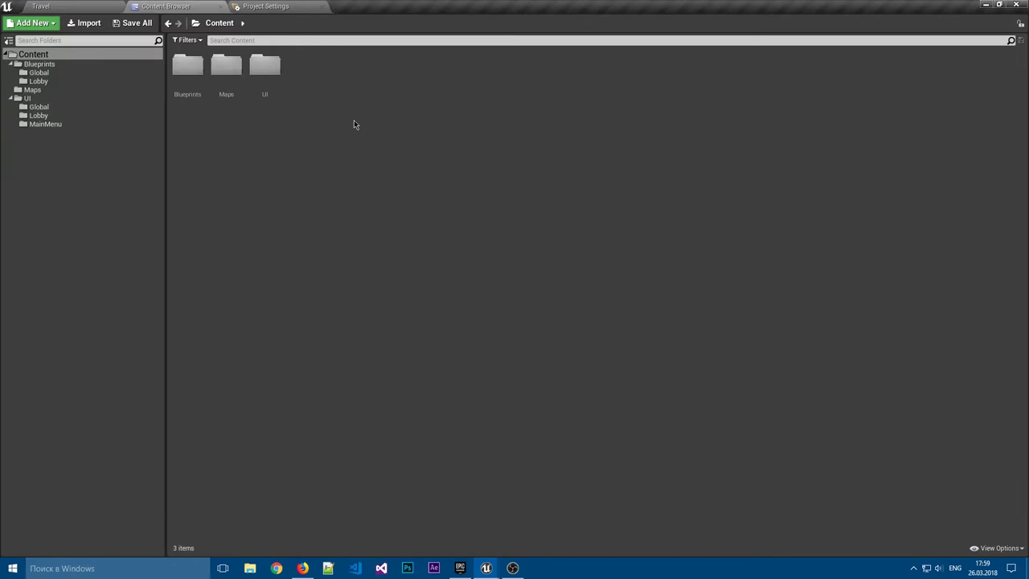
Step: Select the empty Blueprints/Global folder in the folder tree and bring up its create-content menu
{"action": "left_click", "coordinate": [44, 64]}
{"action": "left_click", "coordinate": [38, 72]}
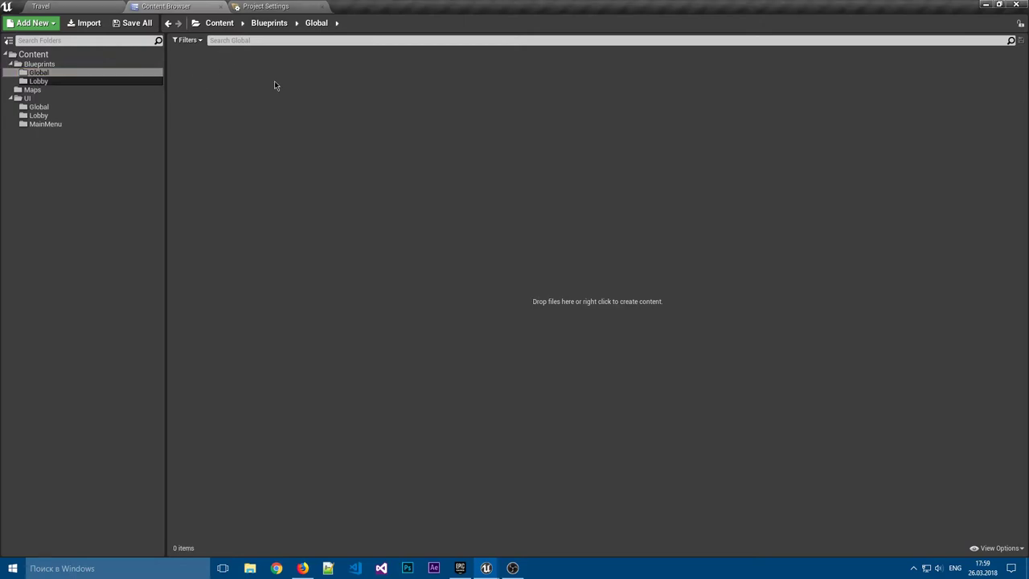
{"action": "left_click", "coordinate": [49, 73]}
{"action": "left_click", "coordinate": [41, 81]}
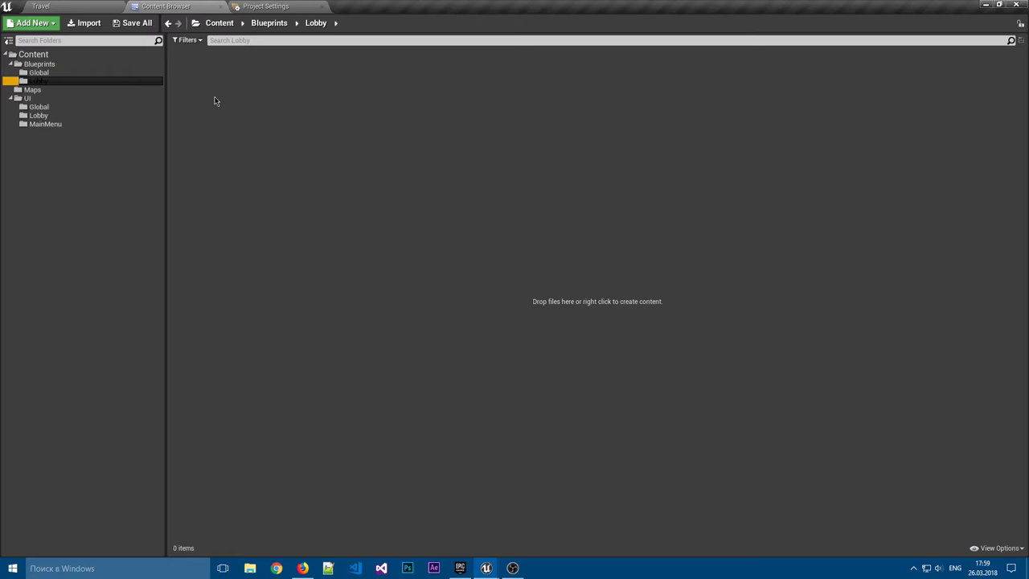
{"action": "left_click", "coordinate": [44, 73]}
{"action": "key", "text": "ctrl+a"}
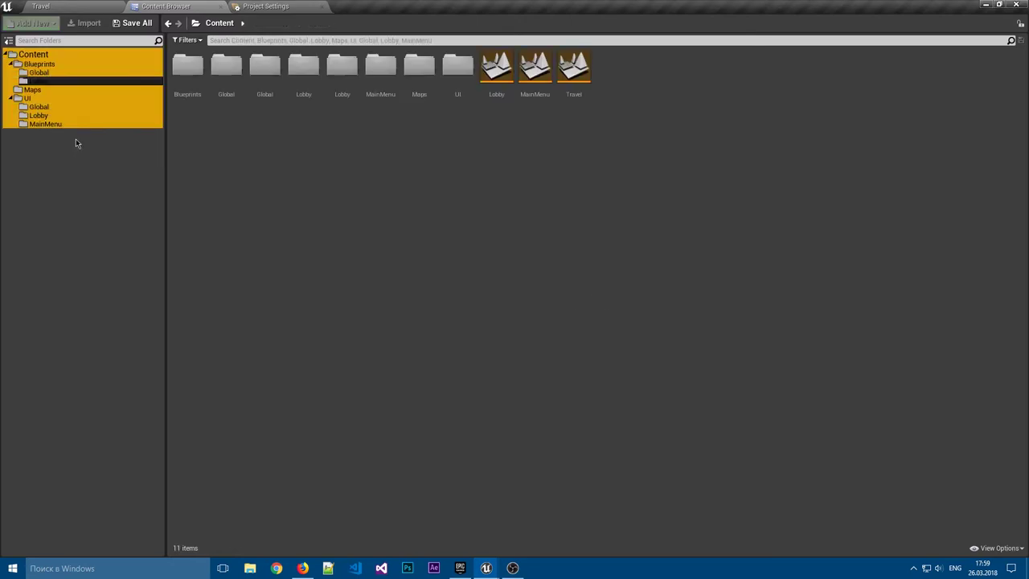
{"action": "left_click", "coordinate": [298, 142]}
{"action": "left_click", "coordinate": [49, 72]}
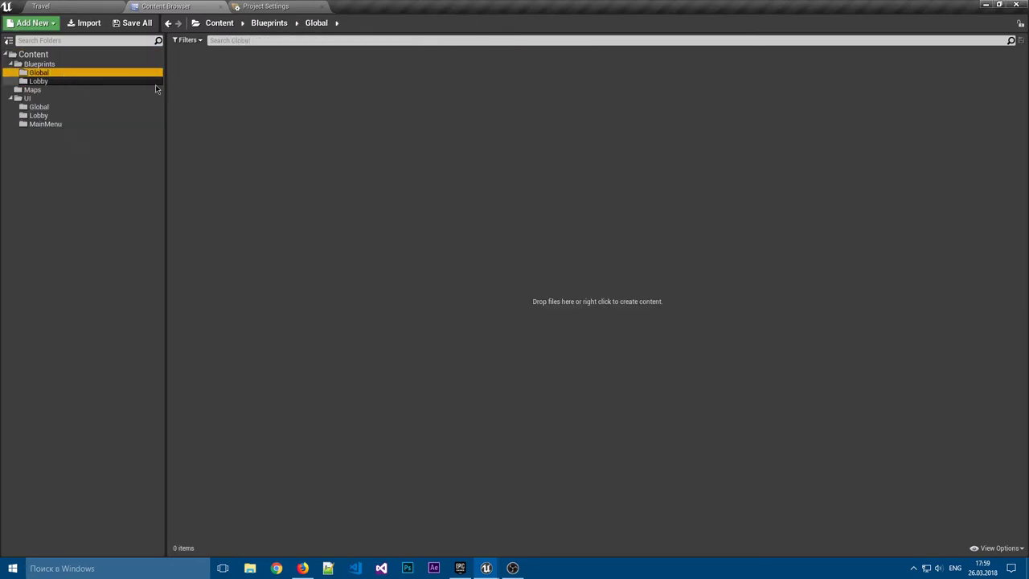
{"action": "right_click", "coordinate": [228, 82]}
{"action": "left_click", "coordinate": [99, 82]}
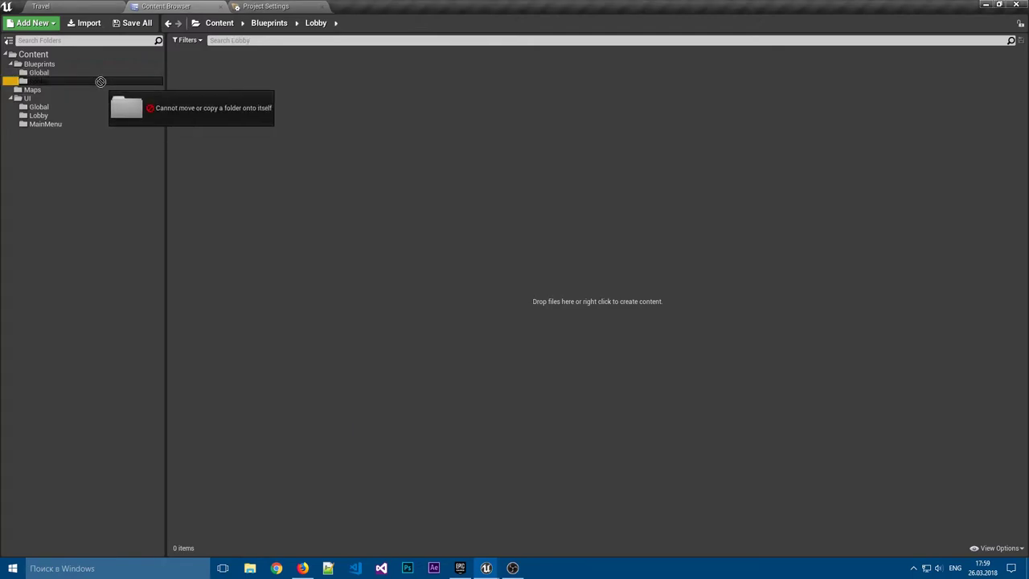
{"action": "left_click", "coordinate": [120, 72]}
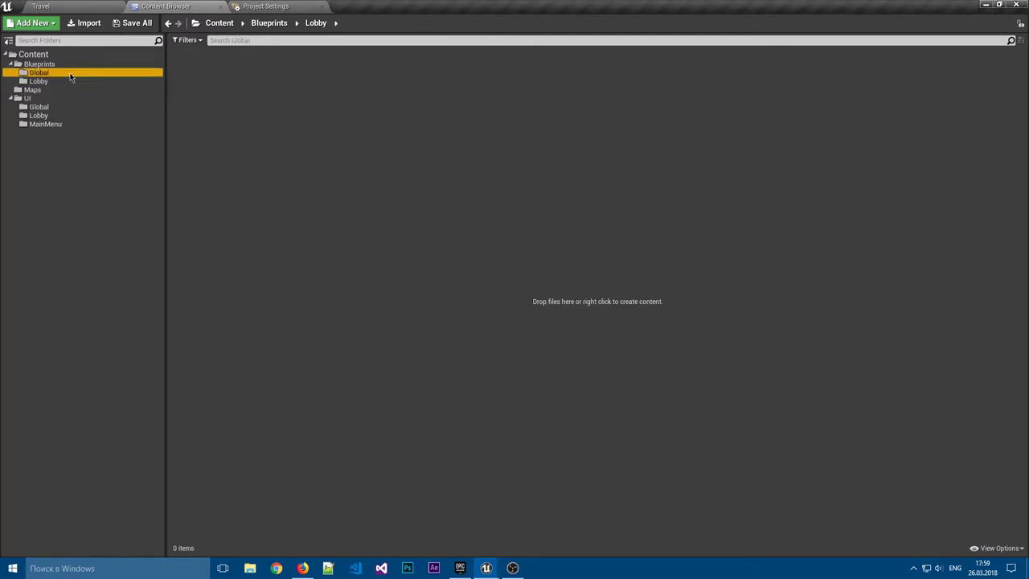
{"action": "right_click", "coordinate": [228, 81]}
Step: Create a Blueprint Class with parent GameInstance, found via 'gameins', named GlobalGameInstance
{"action": "left_click", "coordinate": [304, 169]}
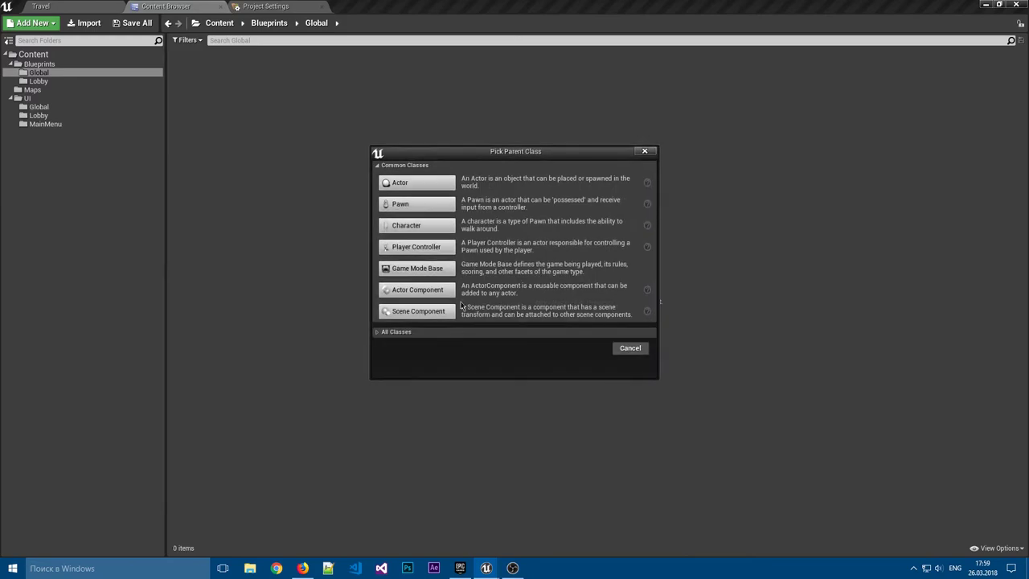
{"action": "left_click", "coordinate": [421, 333]}
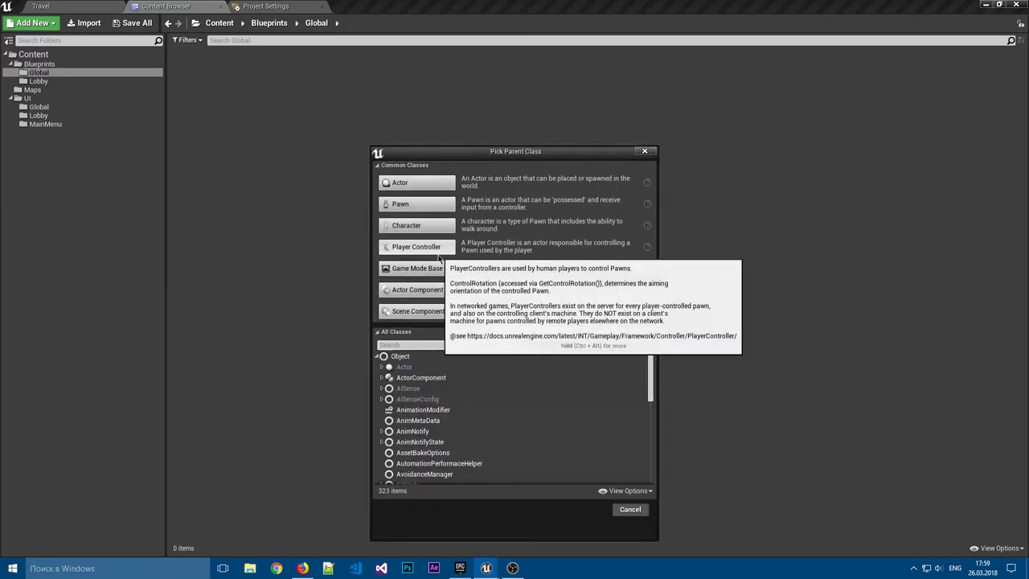
{"action": "left_click", "coordinate": [447, 346]}
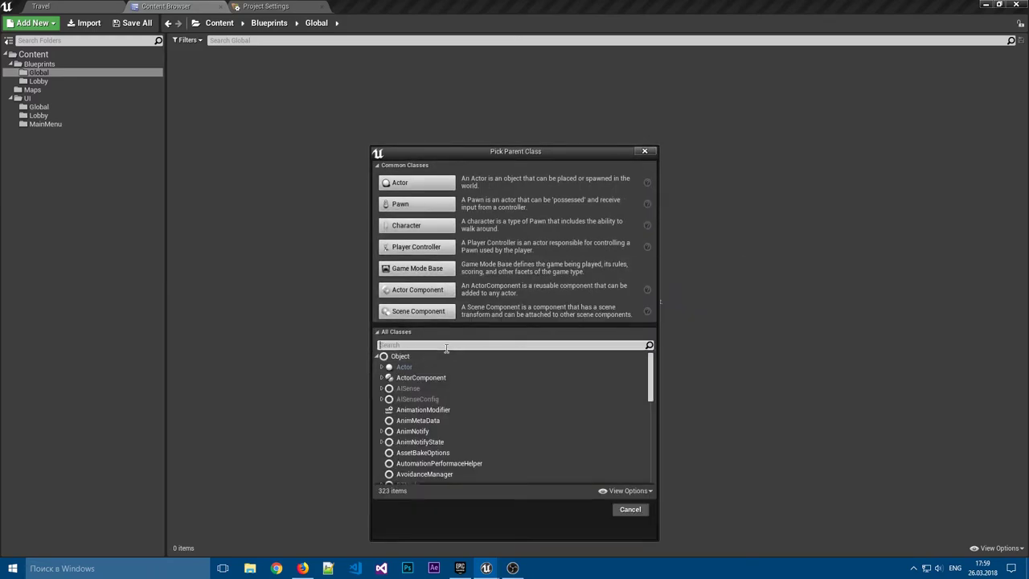
{"action": "type", "text": "gameins"}
{"action": "left_click", "coordinate": [410, 367]}
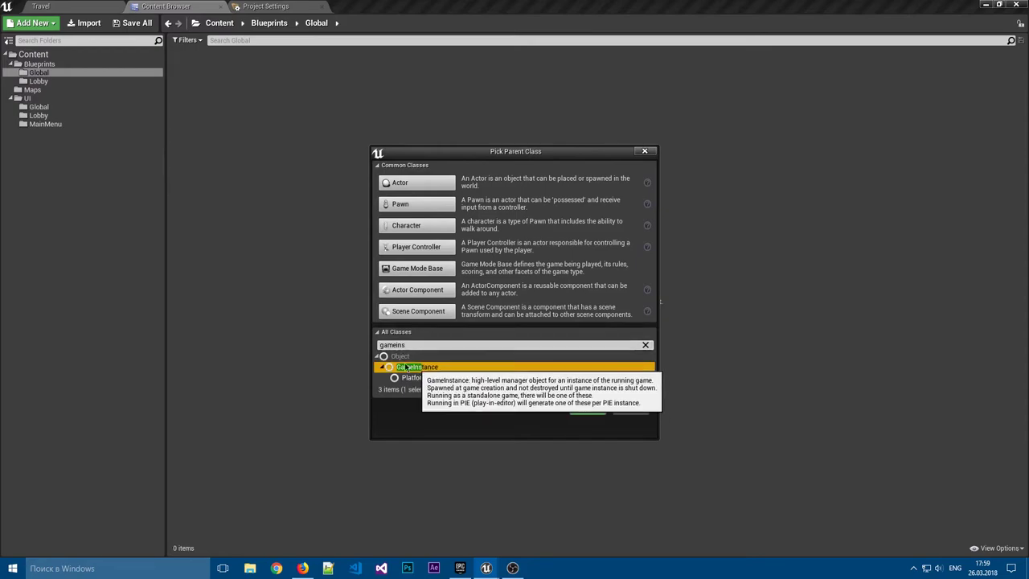
{"action": "left_click", "coordinate": [583, 409]}
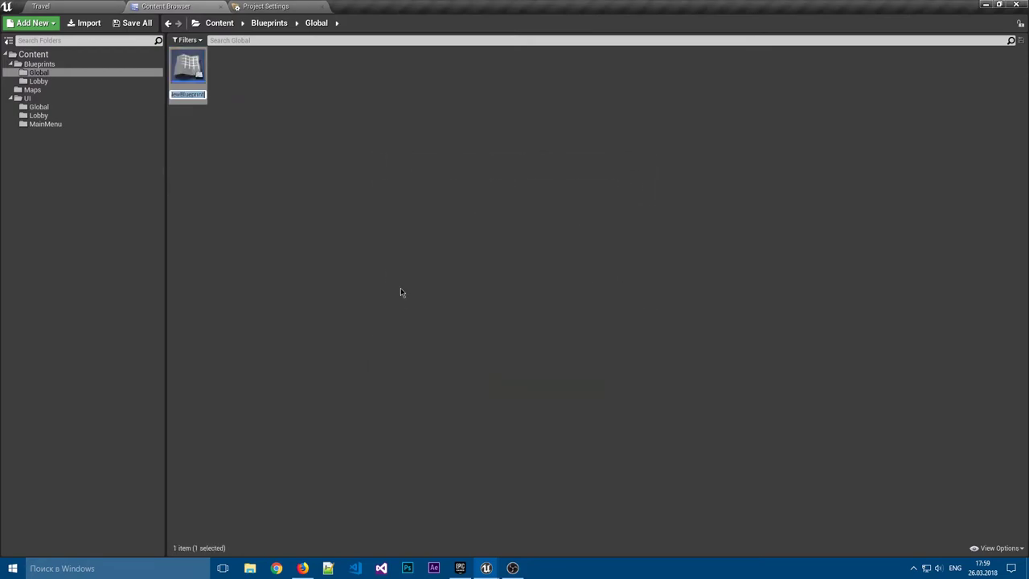
{"action": "type", "text": "Global"}
{"action": "type", "text": "Game"}
{"action": "type", "text": "Instance"}
{"action": "key", "text": "Return"}
{"action": "left_click", "coordinate": [300, 141]}
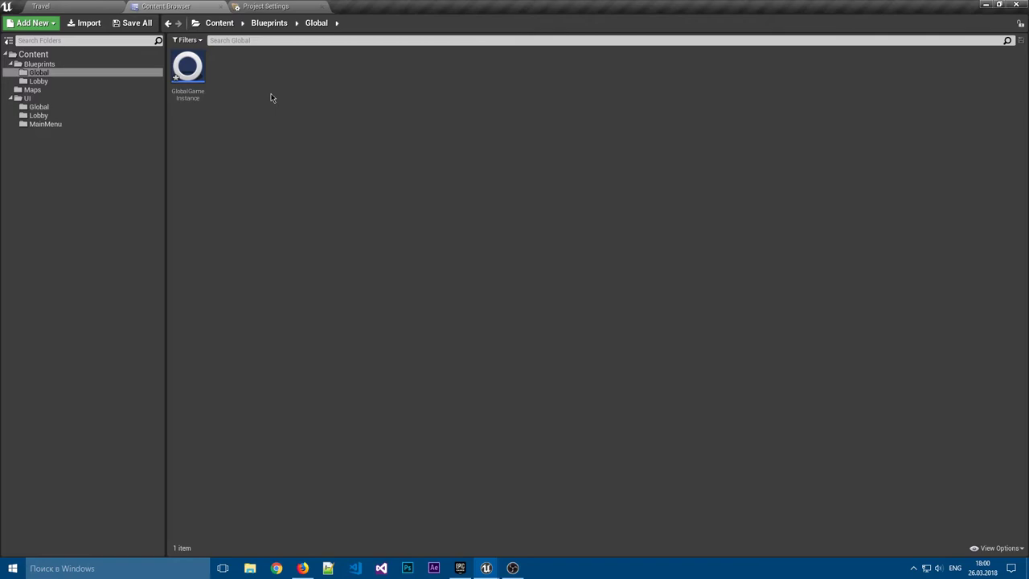
{"action": "right_click", "coordinate": [271, 97]}
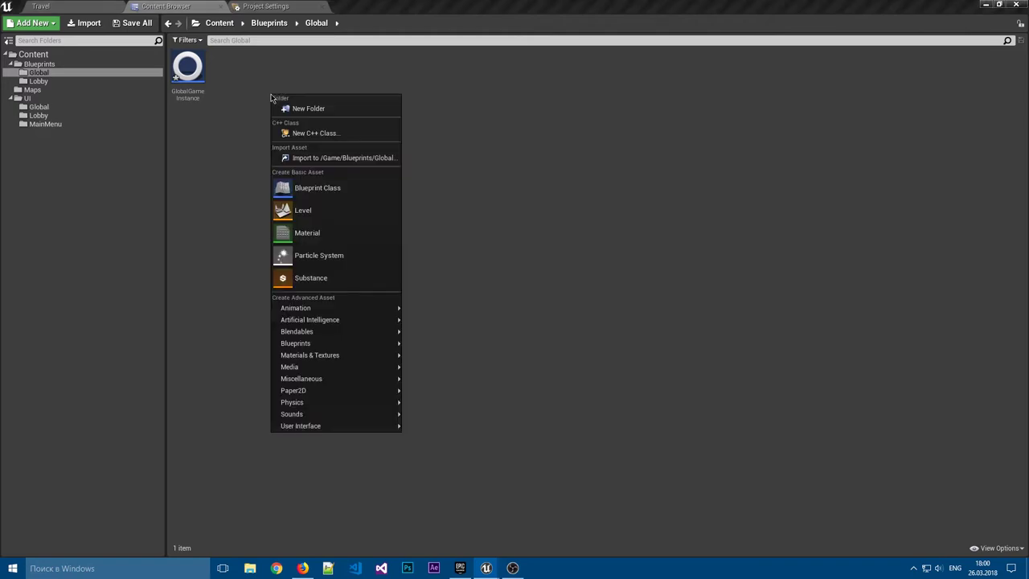
{"action": "mouse_move", "coordinate": [350, 361]}
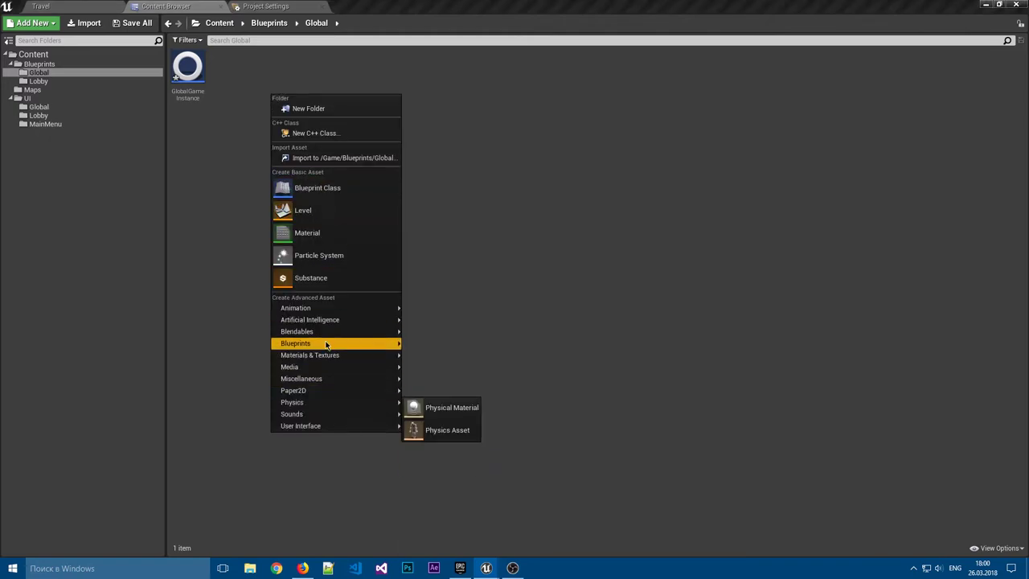
{"action": "mouse_move", "coordinate": [326, 346]}
{"action": "left_click", "coordinate": [458, 463]}
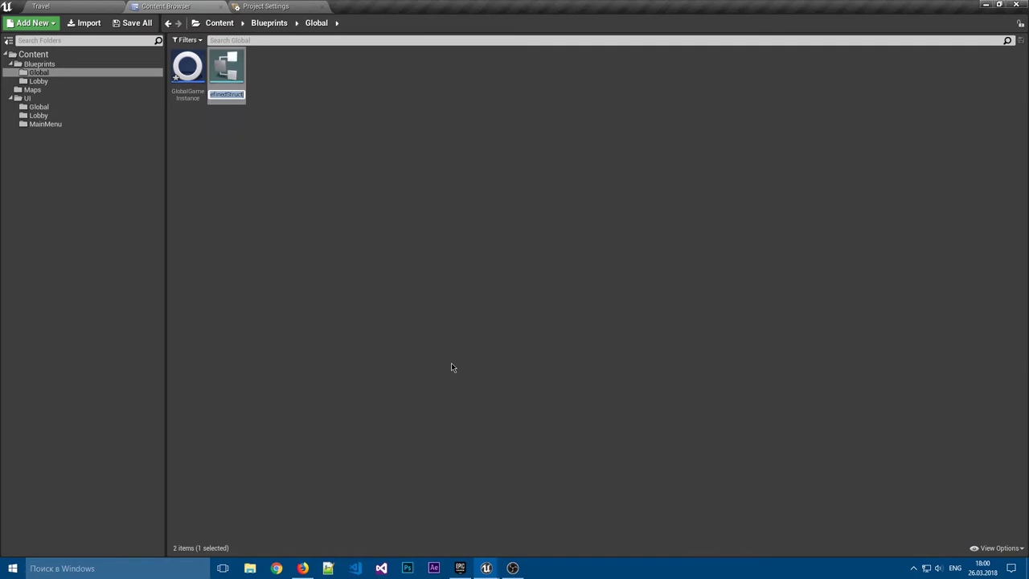
{"action": "type", "text": "GlobalF"}
{"action": "type", "text": "layer"}
{"action": "type", "text": "Info"}
{"action": "key", "text": "Return"}
{"action": "left_click", "coordinate": [350, 192]}
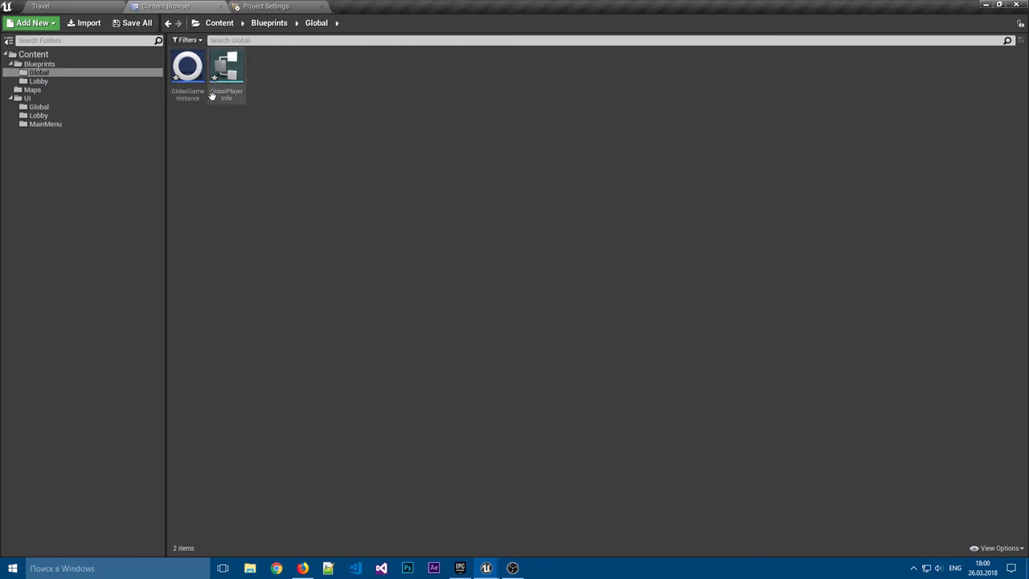
Step: Create a blueprint class with SaveGame as parent, named GlobalPlayerSaveGame, in Blueprints/Global
{"action": "right_click", "coordinate": [283, 104]}
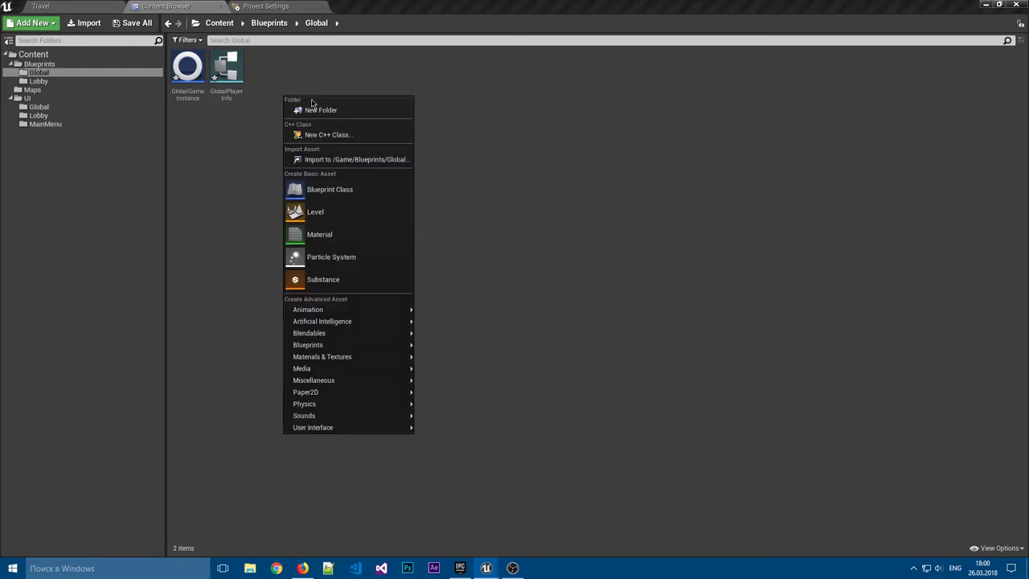
{"action": "left_click", "coordinate": [341, 191]}
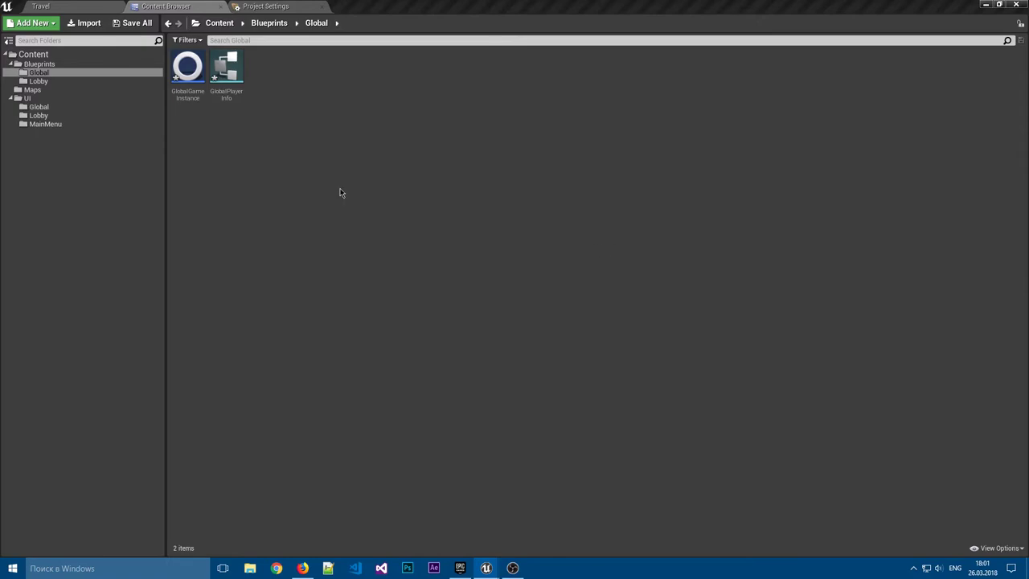
{"action": "type", "text": "save"}
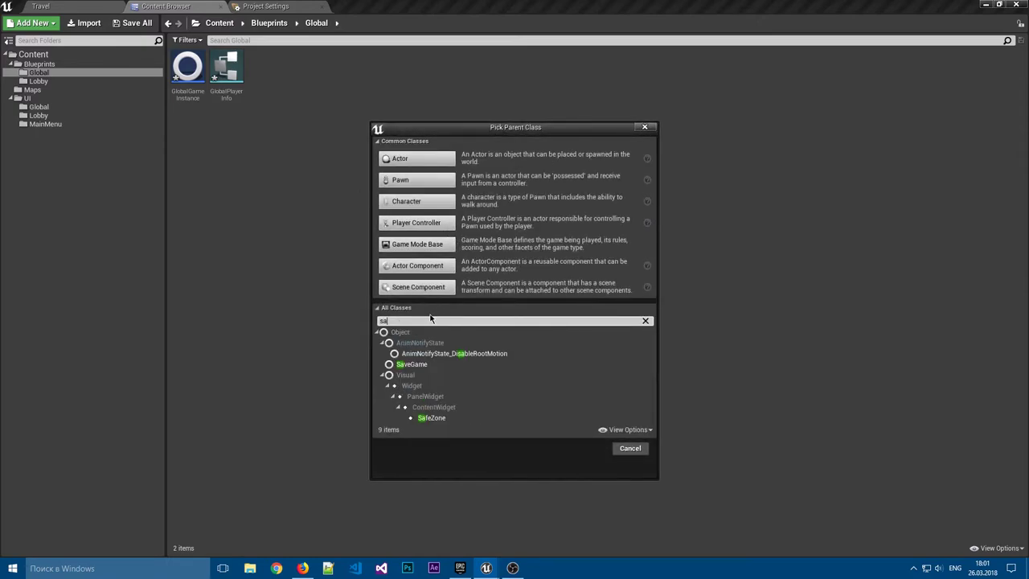
{"action": "left_click", "coordinate": [422, 346]}
{"action": "left_click", "coordinate": [587, 373]}
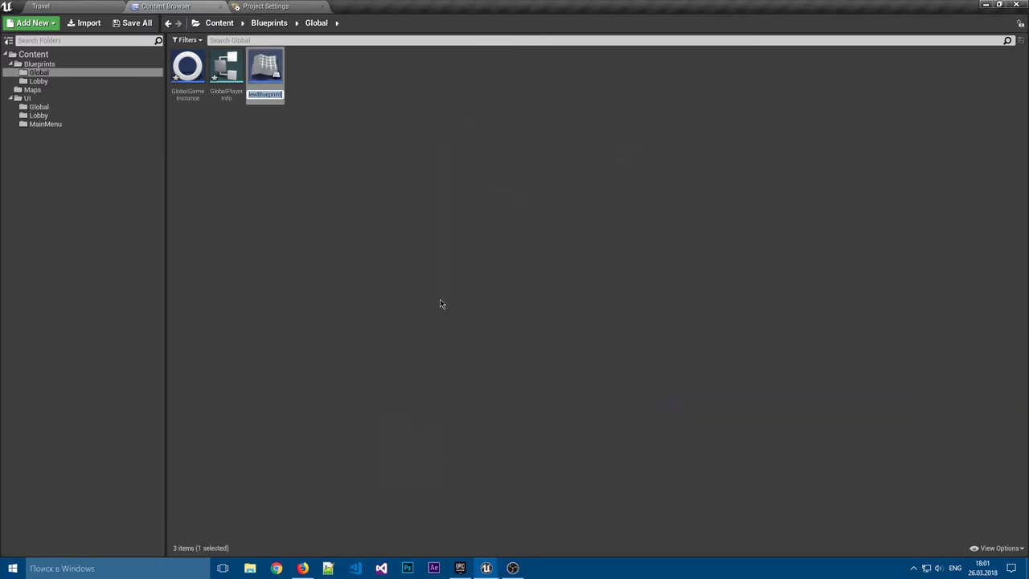
{"action": "type", "text": "Global"}
{"action": "type", "text": "Player"}
{"action": "type", "text": "SaveGame"}
{"action": "key", "text": "Return"}
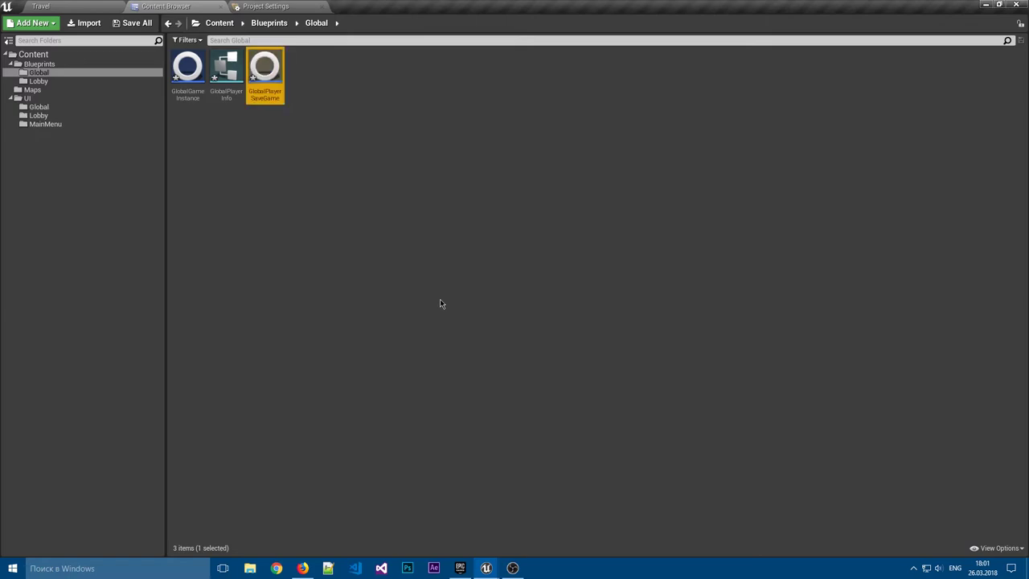
{"action": "left_click", "coordinate": [347, 171]}
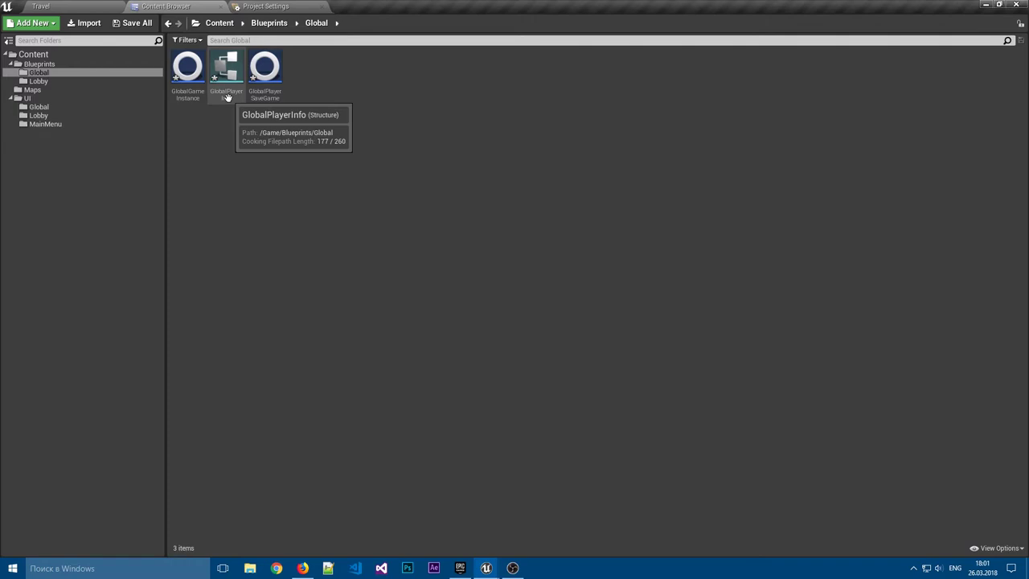
Step: Clear the asset selection and switch to the empty Blueprints/Lobby folder
{"action": "left_click", "coordinate": [269, 99]}
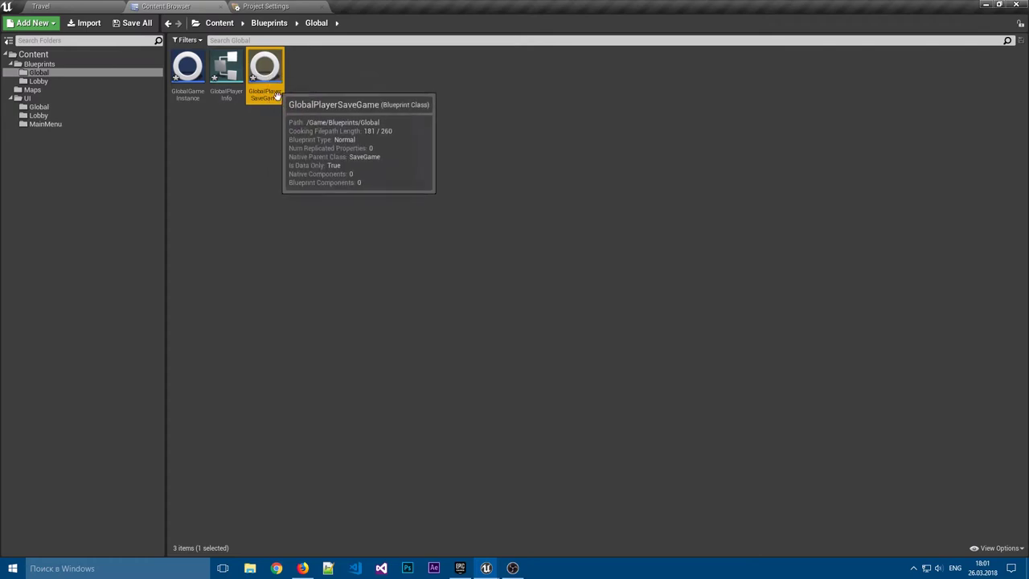
{"action": "left_click", "coordinate": [259, 129]}
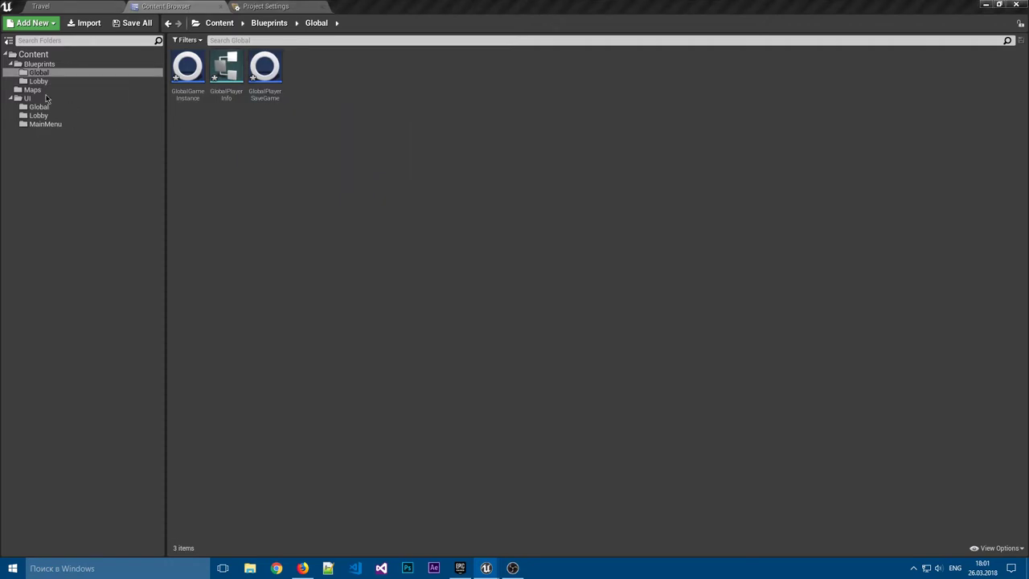
{"action": "left_click", "coordinate": [38, 81]}
{"action": "left_click", "coordinate": [232, 112]}
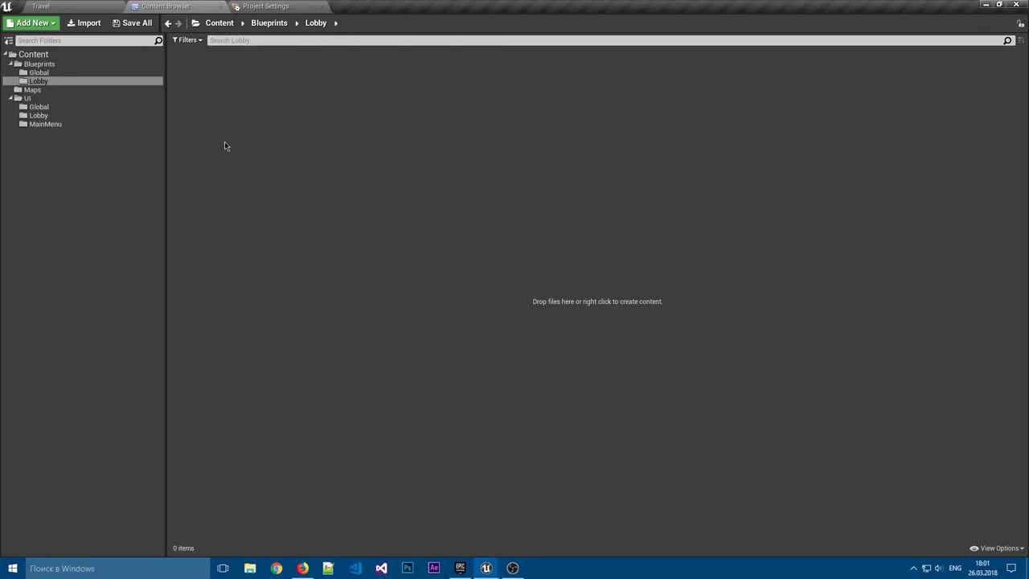
Step: Create a blueprint class with GameMode as parent, named LobbyGameMode, in Blueprints/Lobby
{"action": "right_click", "coordinate": [217, 98]}
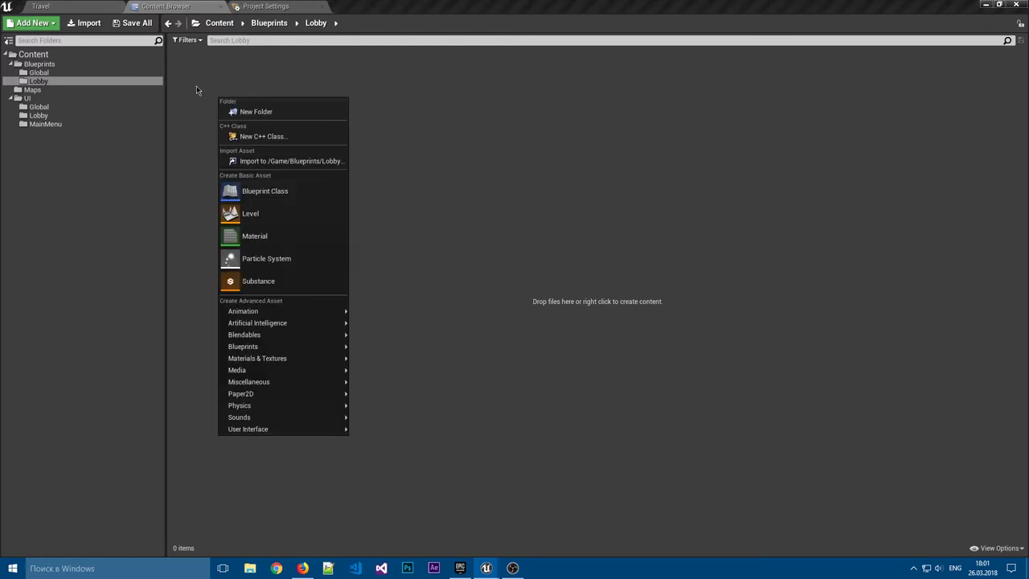
{"action": "left_click", "coordinate": [265, 192]}
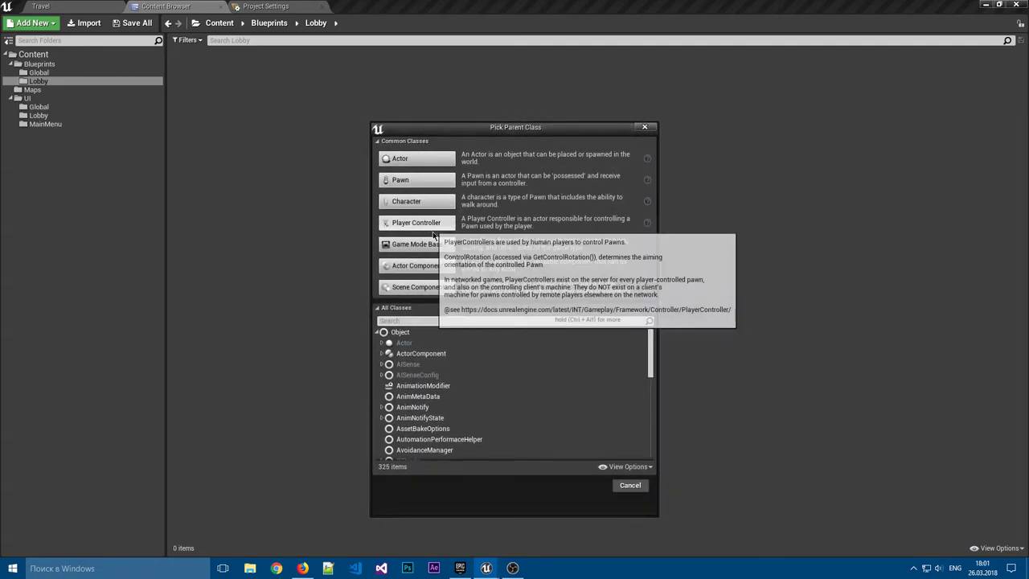
{"action": "left_click", "coordinate": [430, 322]}
{"action": "type", "text": "g"}
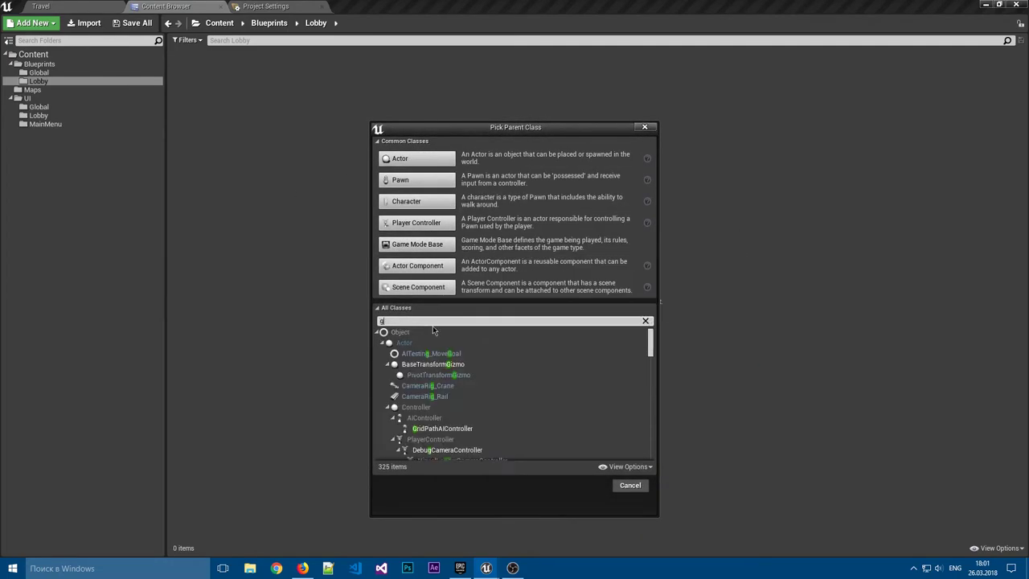
{"action": "type", "text": "amemode"}
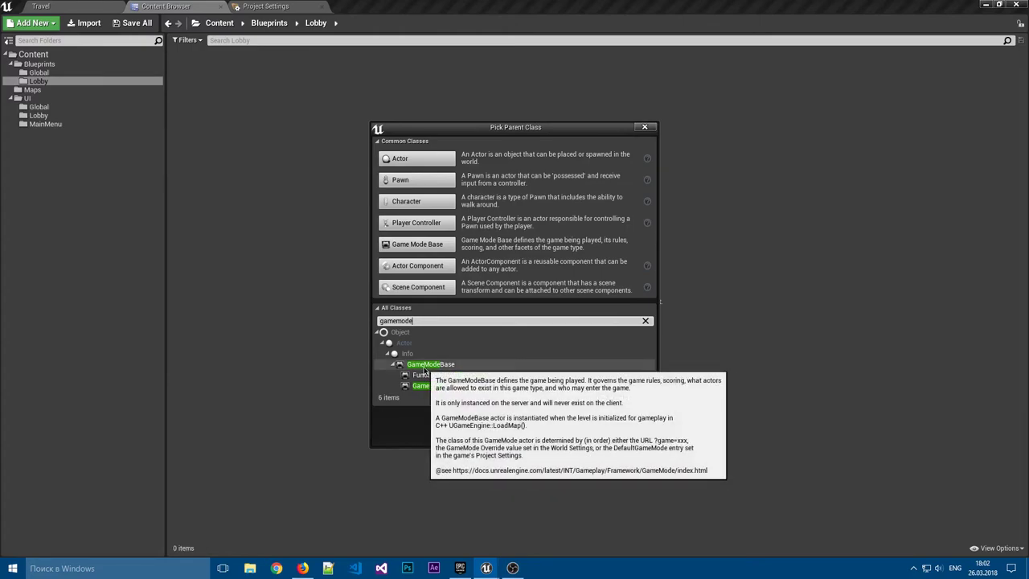
{"action": "left_click", "coordinate": [433, 387]}
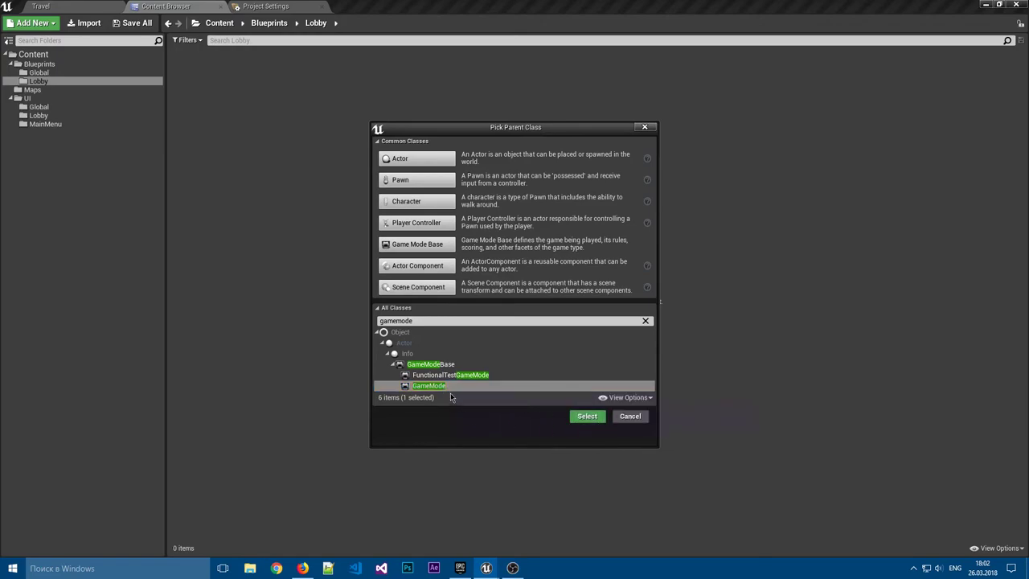
{"action": "left_click", "coordinate": [583, 418]}
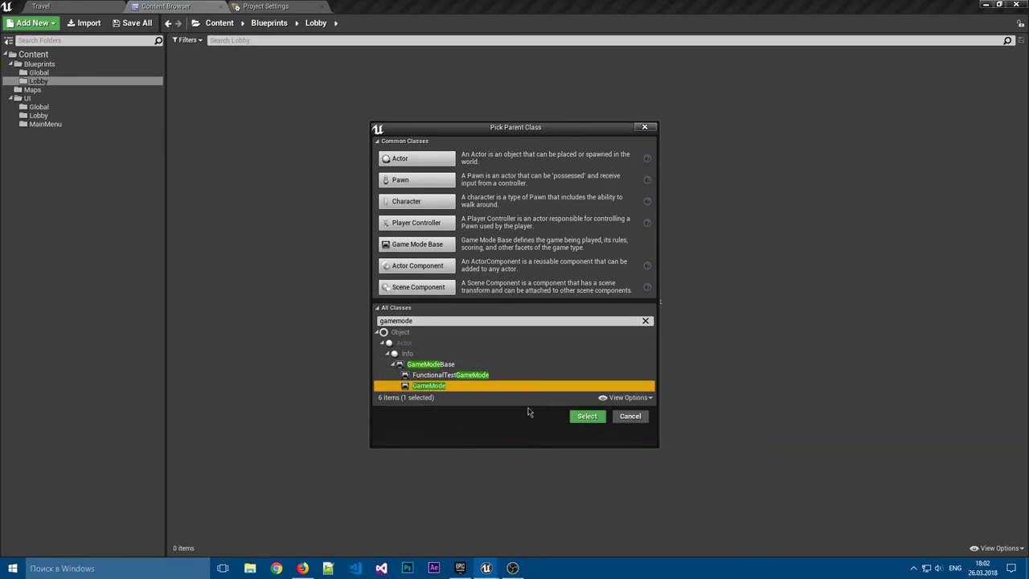
{"action": "left_click", "coordinate": [585, 415]}
{"action": "type", "text": "Lobb"}
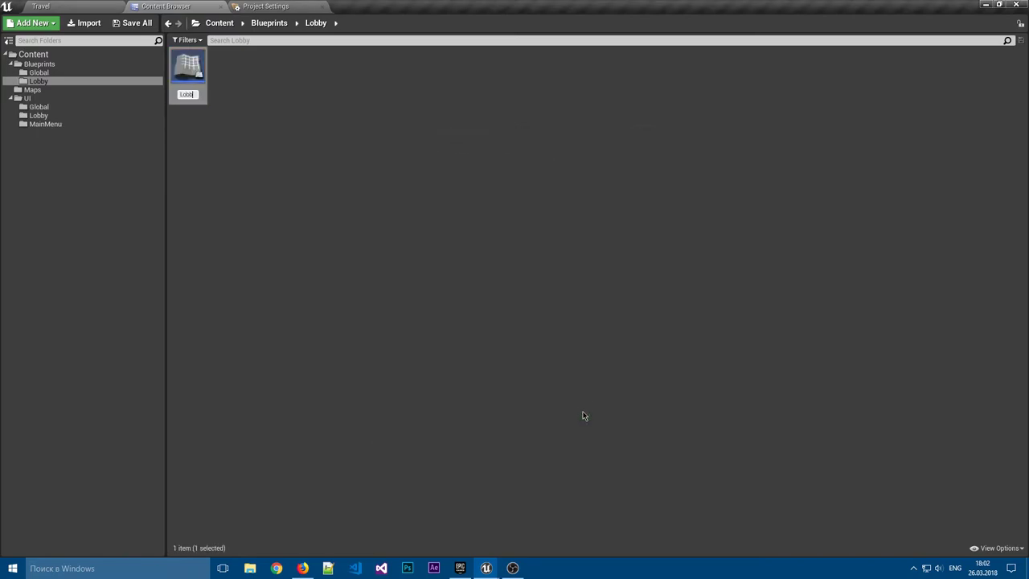
{"action": "type", "text": "yGameMode"}
{"action": "key", "text": "Return"}
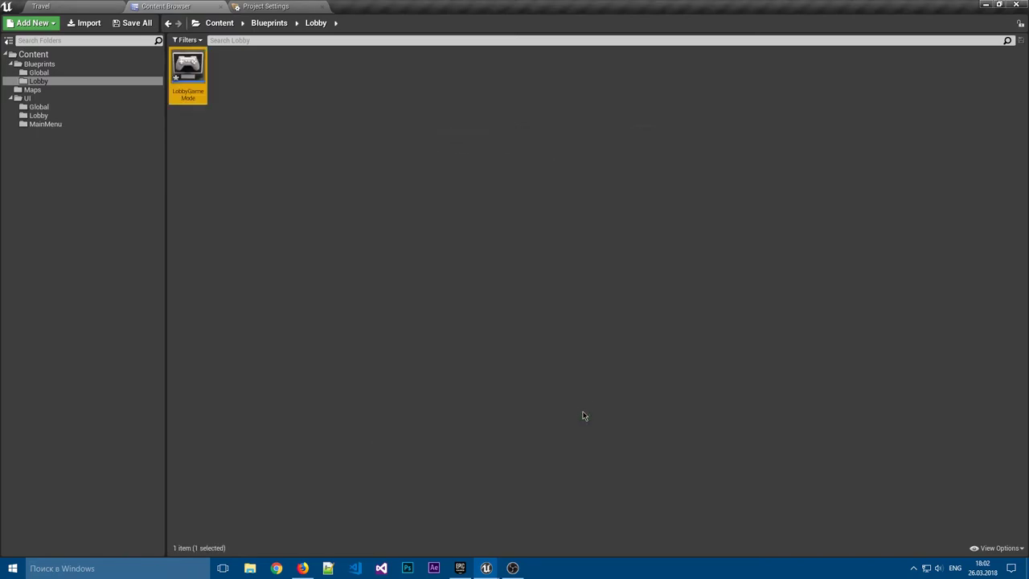
{"action": "left_click", "coordinate": [330, 135]}
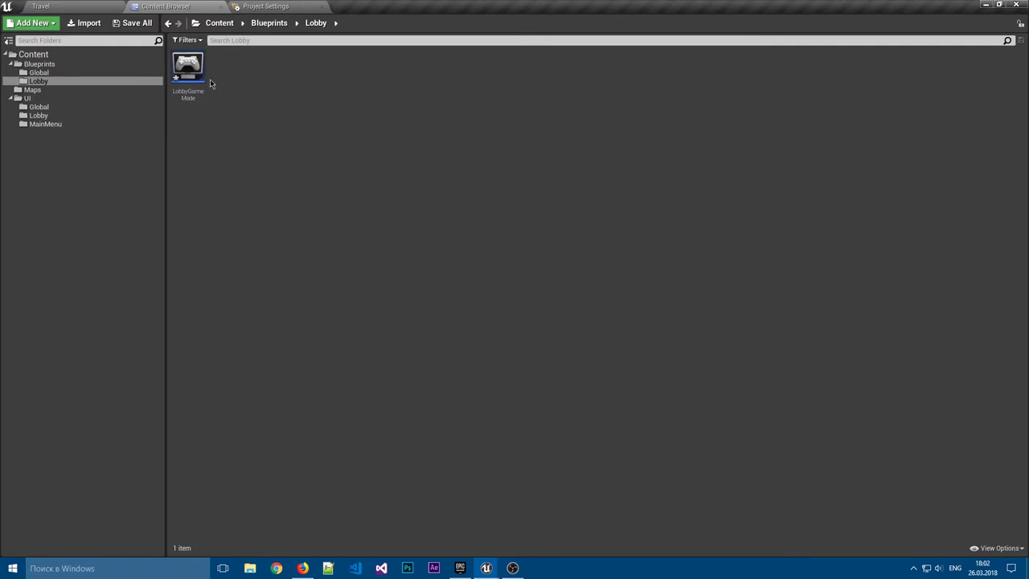
{"action": "left_click", "coordinate": [39, 73]}
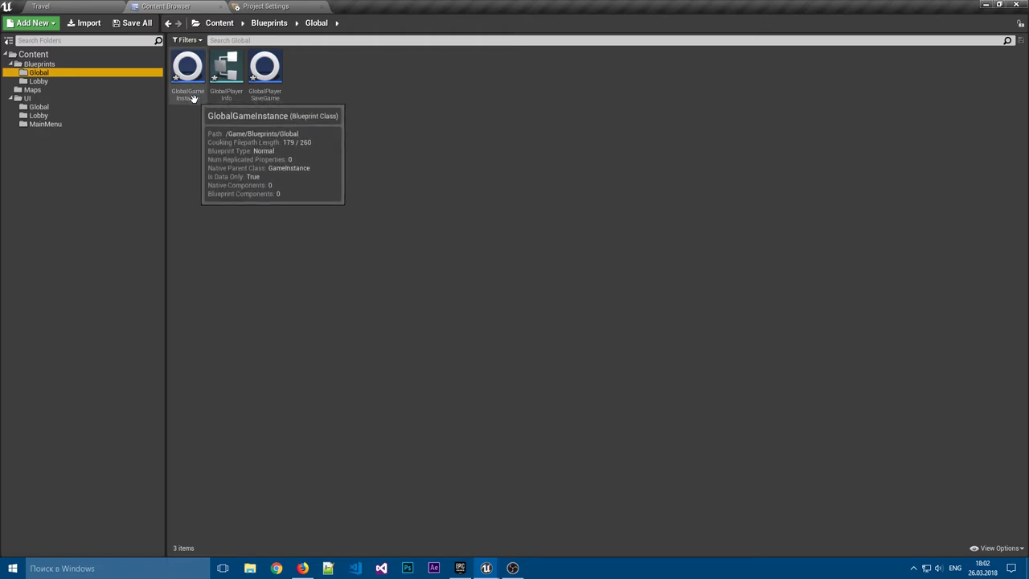
Step: Review the Selected GameMode class settings in World Settings, then return to Blueprints/Lobby
{"action": "left_click", "coordinate": [86, 82]}
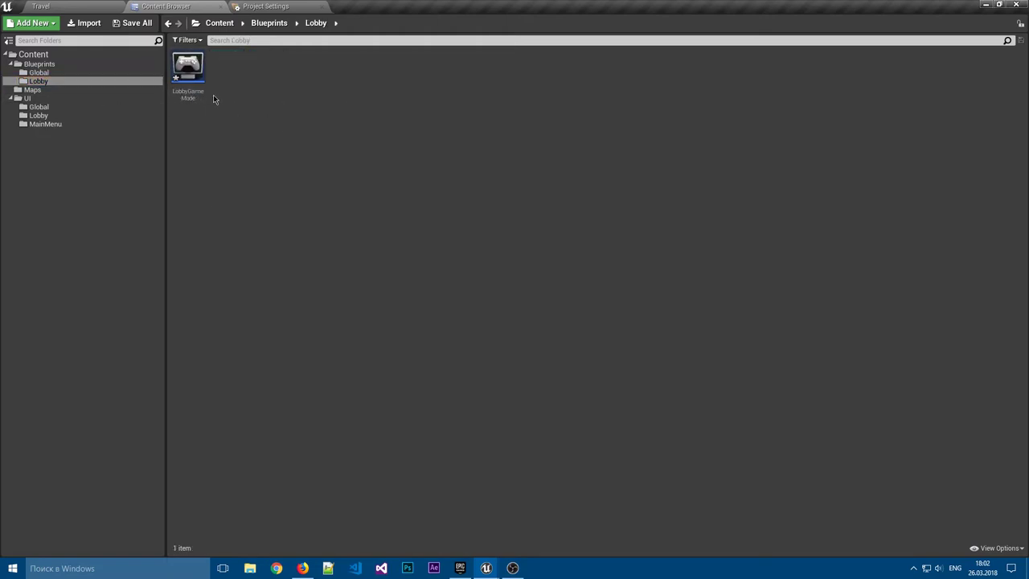
{"action": "right_click", "coordinate": [245, 88]}
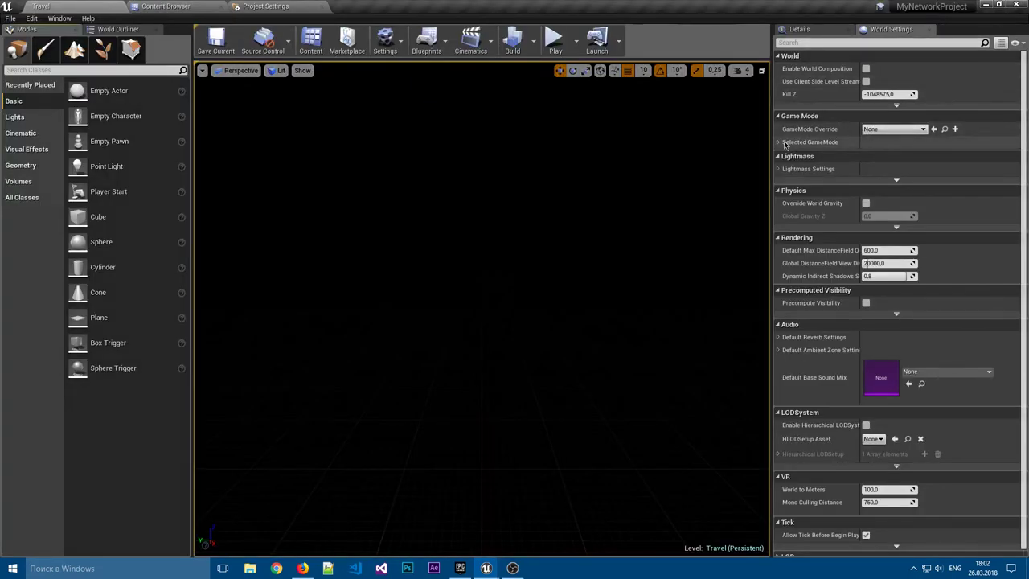
{"action": "left_click", "coordinate": [779, 142]}
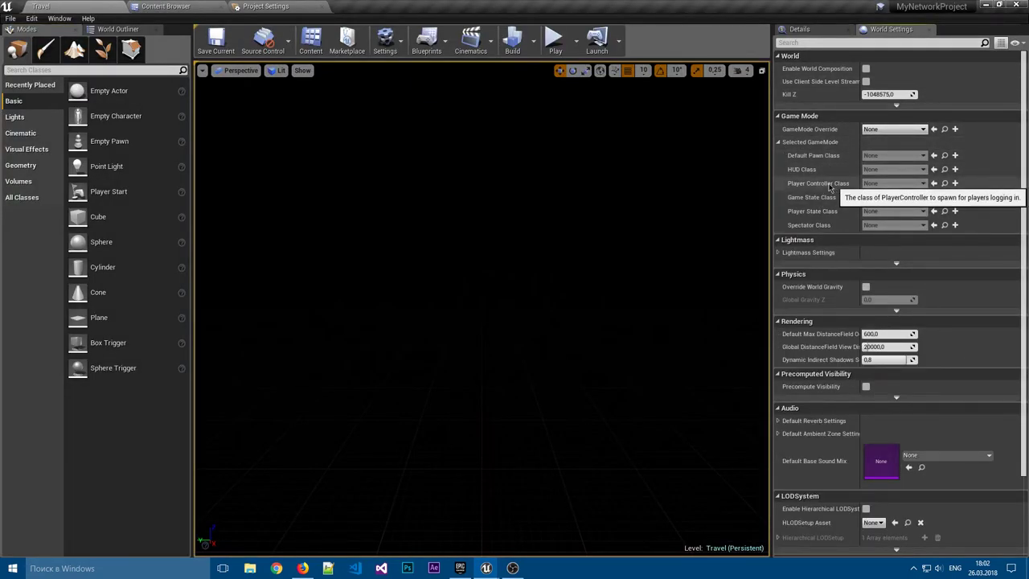
{"action": "left_click", "coordinate": [779, 142]}
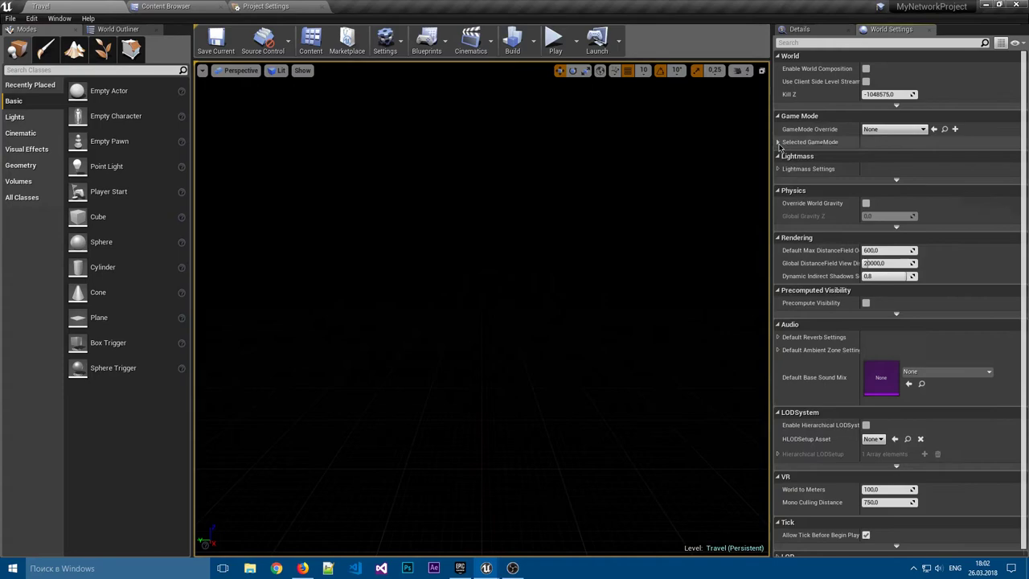
{"action": "left_click", "coordinate": [171, 6]}
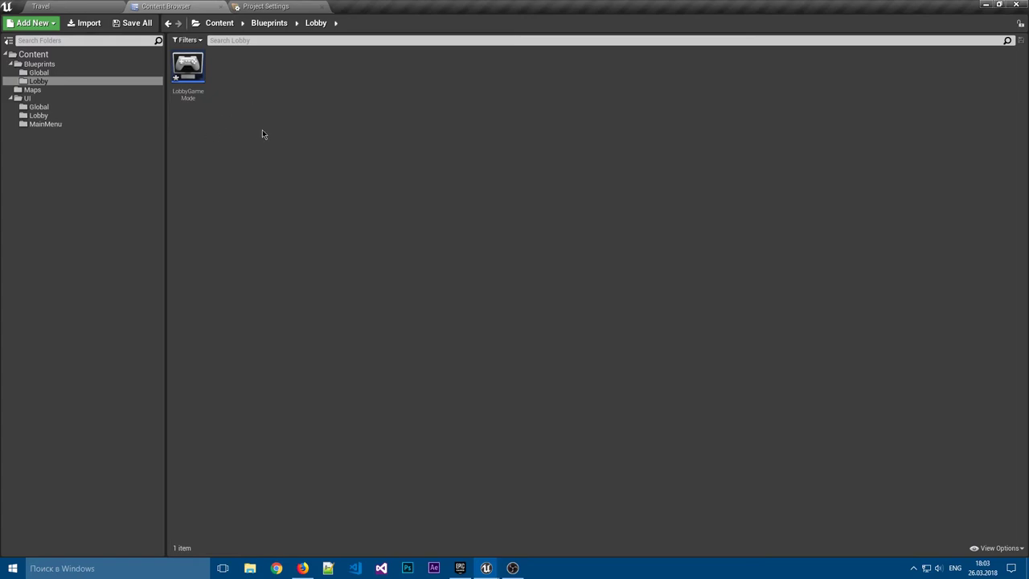
Step: Create a Player Controller blueprint named LobbyPlayerController in Blueprints/Lobby
{"action": "right_click", "coordinate": [262, 130]}
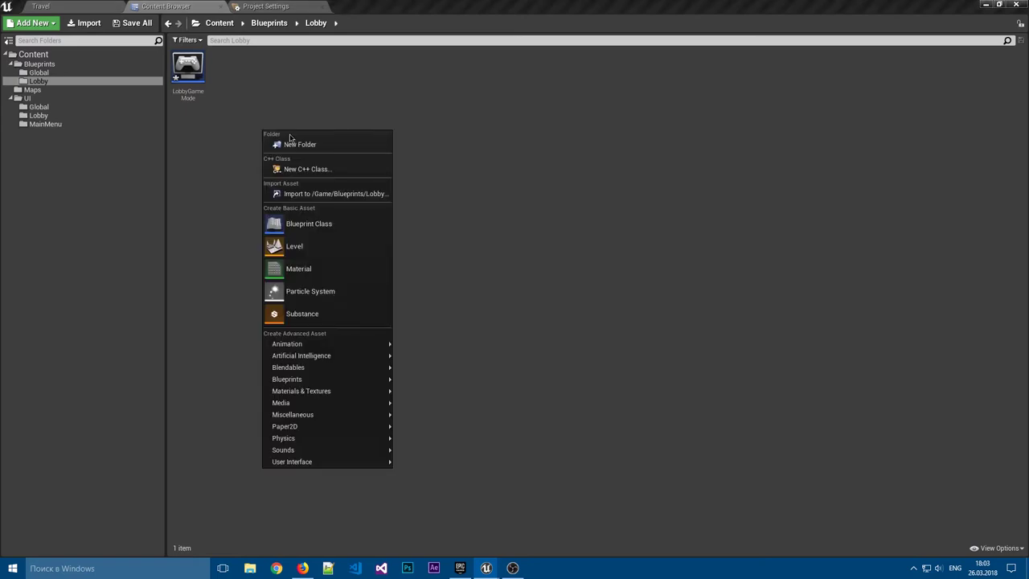
{"action": "left_click", "coordinate": [315, 229]}
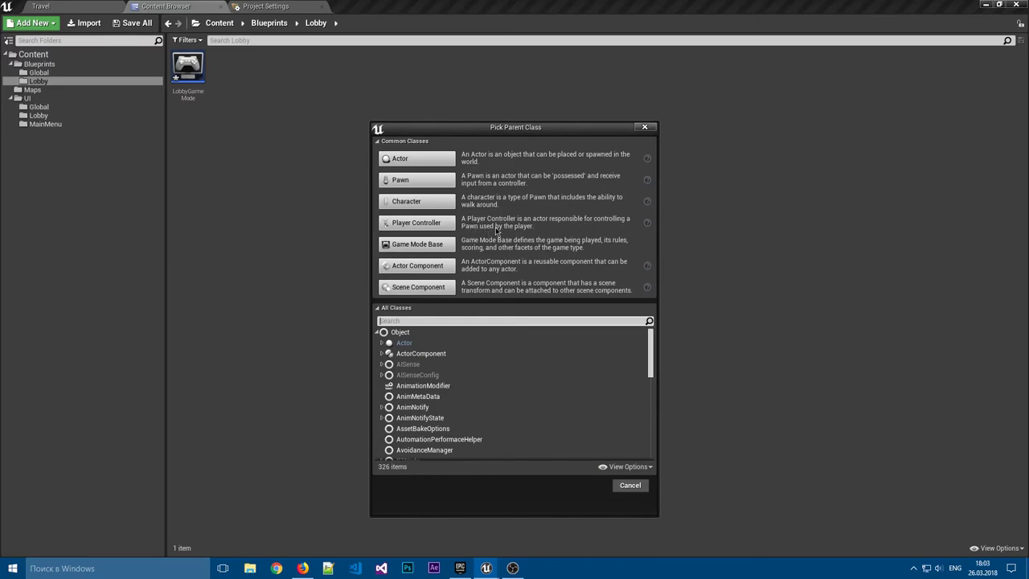
{"action": "left_click", "coordinate": [417, 223]}
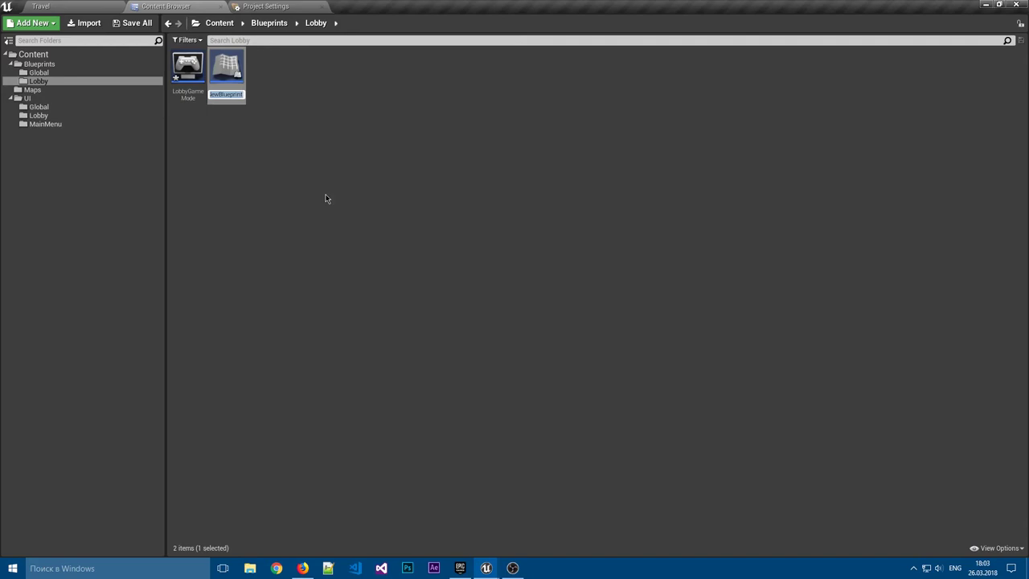
{"action": "type", "text": "Lo"}
{"action": "type", "text": "bbyPlay"}
{"action": "type", "text": "erController"}
{"action": "key", "text": "Return"}
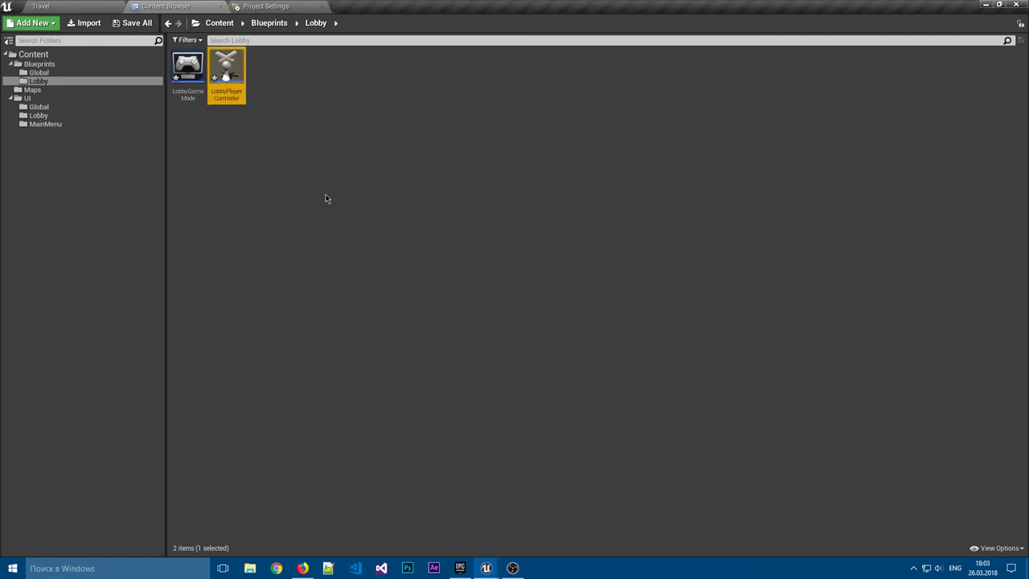
{"action": "left_click", "coordinate": [322, 186]}
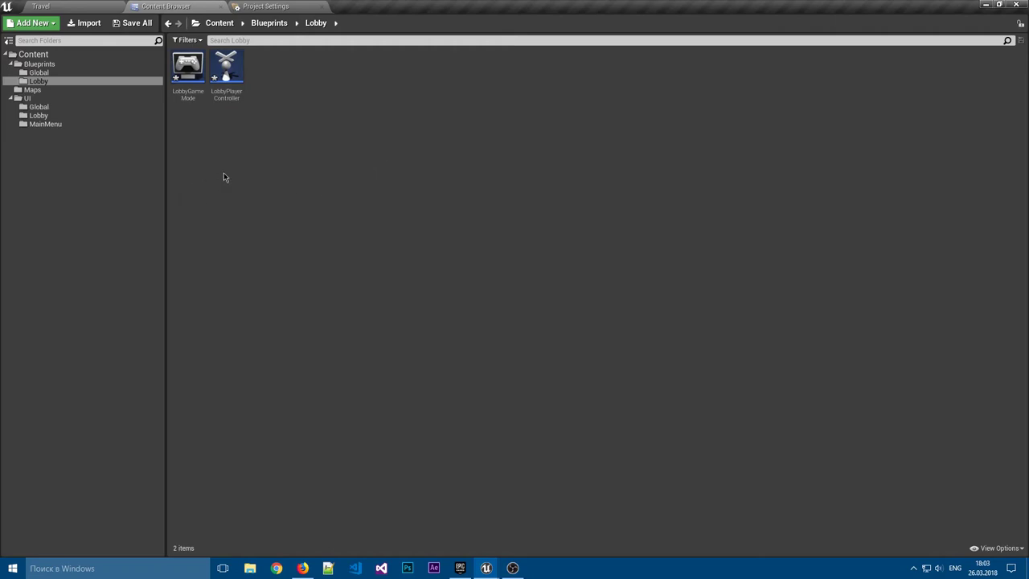
{"action": "left_click", "coordinate": [47, 73]}
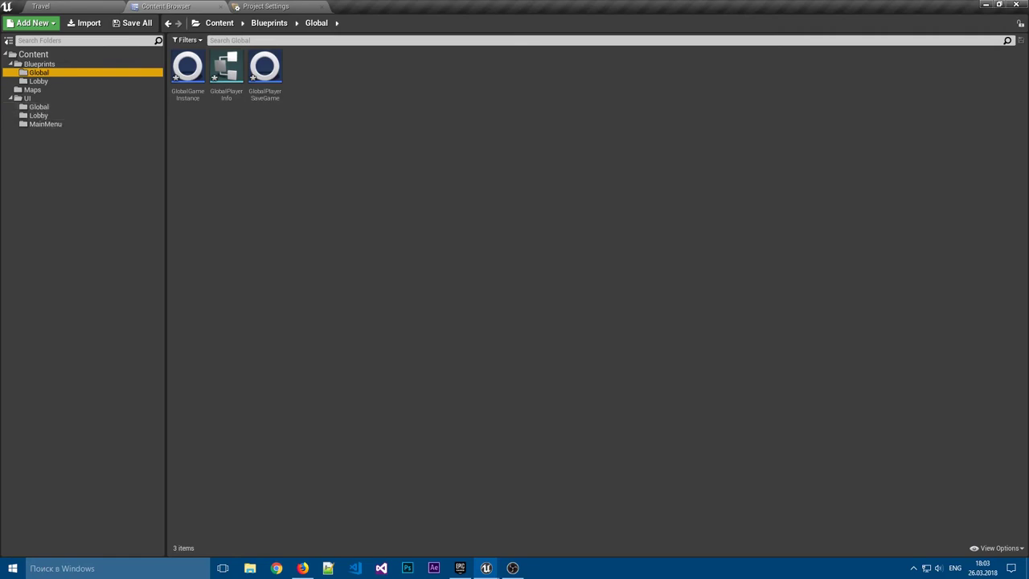
Step: In UI/MainMenu, create a widget blueprint named MainMenuWidget
{"action": "left_click", "coordinate": [38, 107]}
{"action": "left_click", "coordinate": [77, 115]}
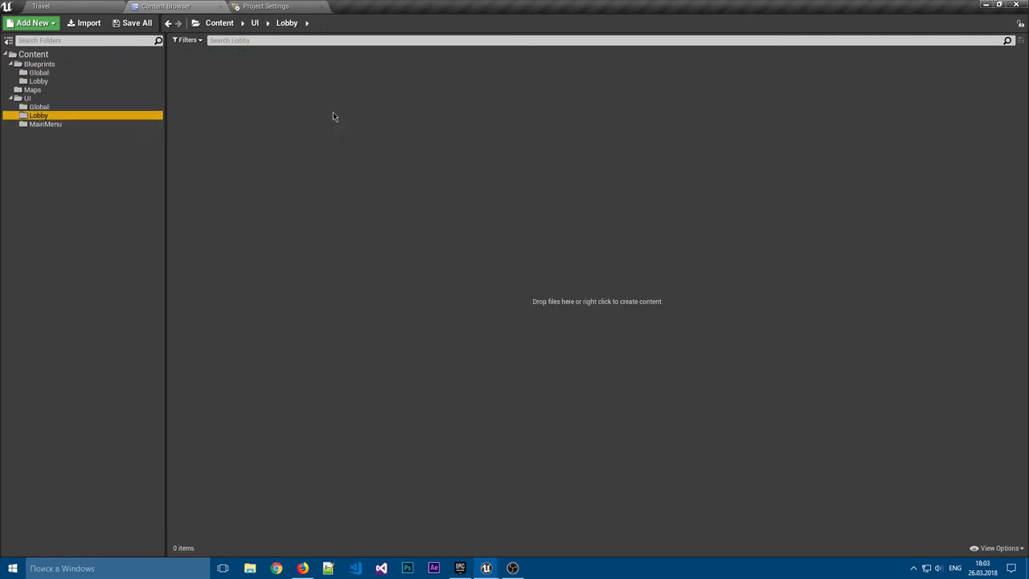
{"action": "left_click", "coordinate": [45, 124]}
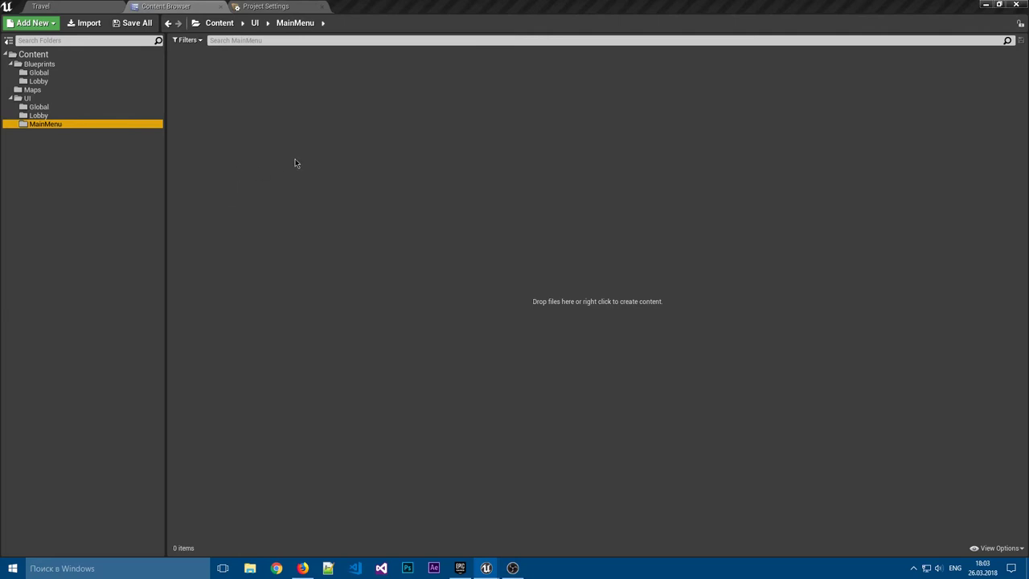
{"action": "right_click", "coordinate": [244, 109]}
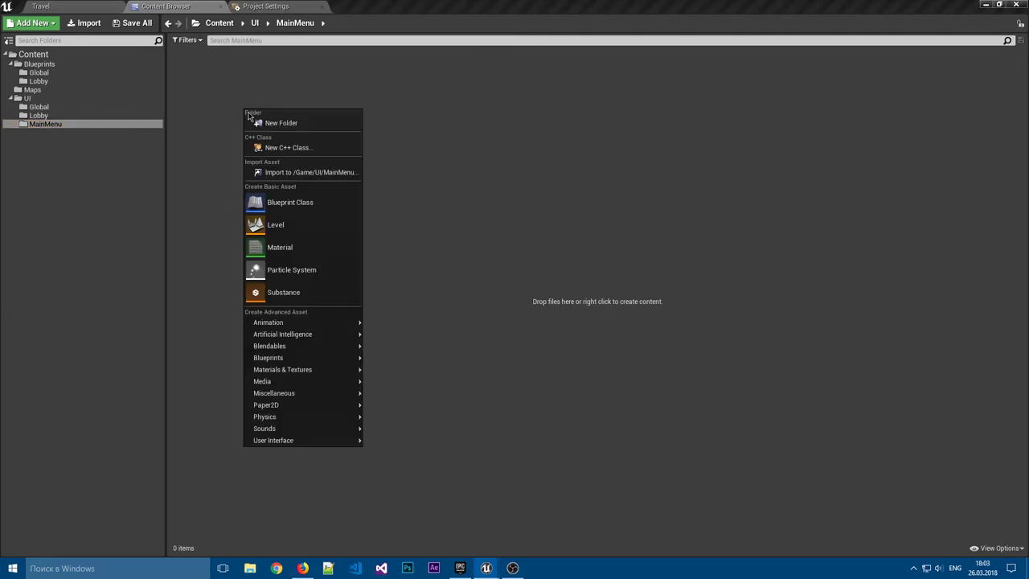
{"action": "left_click", "coordinate": [296, 202]}
{"action": "key", "text": "Escape"}
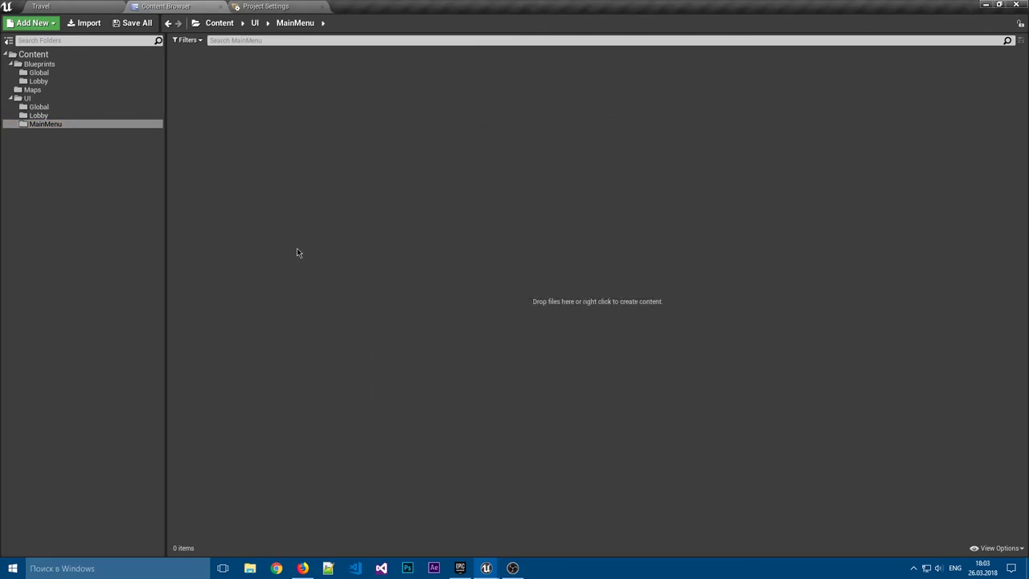
{"action": "right_click", "coordinate": [228, 87]}
{"action": "mouse_move", "coordinate": [290, 417]}
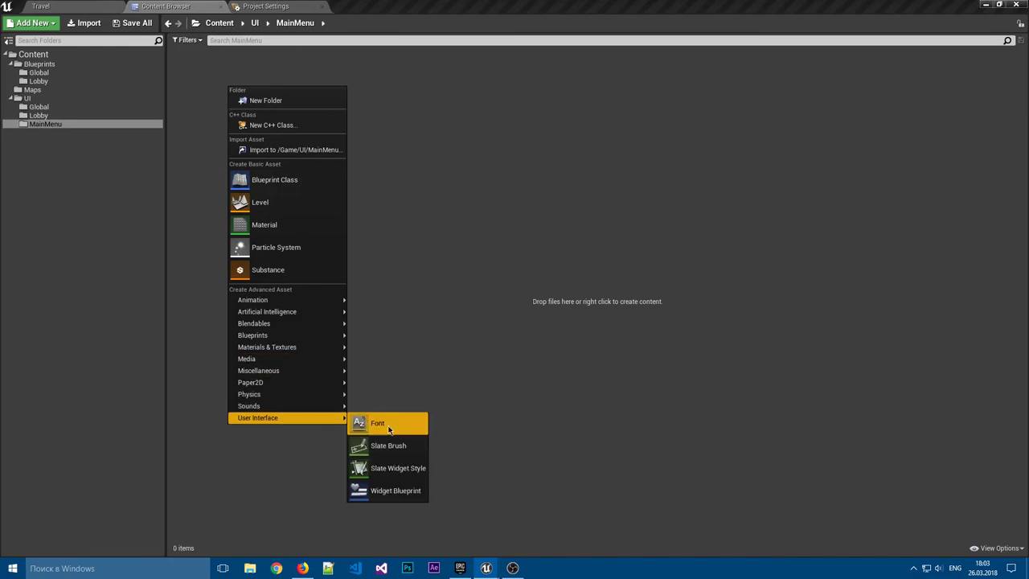
{"action": "left_click", "coordinate": [412, 490]}
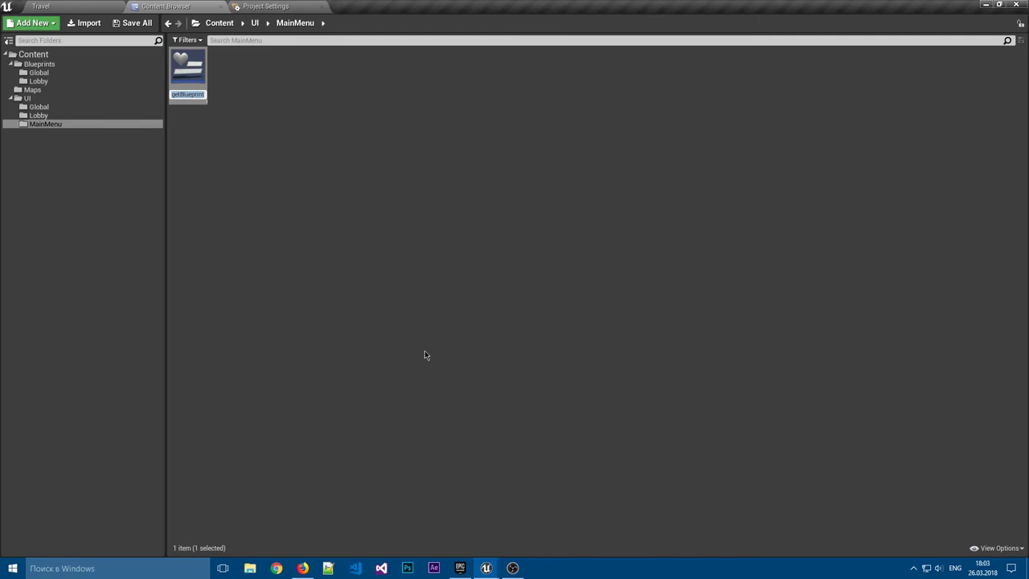
{"action": "type", "text": "MainM"}
{"action": "type", "text": "enuWid"}
{"action": "type", "text": "get"}
{"action": "key", "text": "Return"}
Step: Create a second widget blueprint named OptionsMenuWidget in UI/MainMenu
{"action": "right_click", "coordinate": [260, 102]}
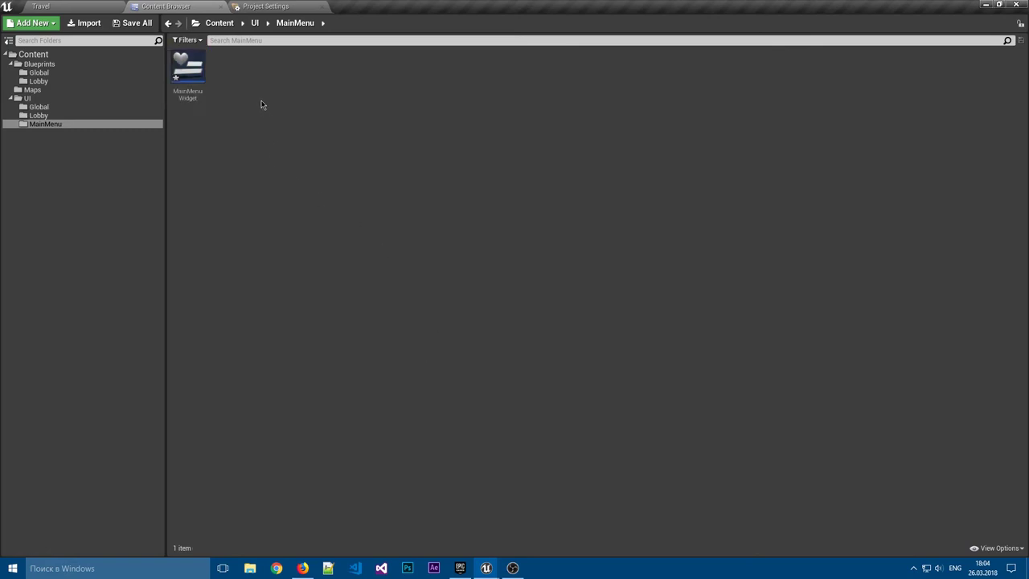
{"action": "mouse_move", "coordinate": [371, 436]}
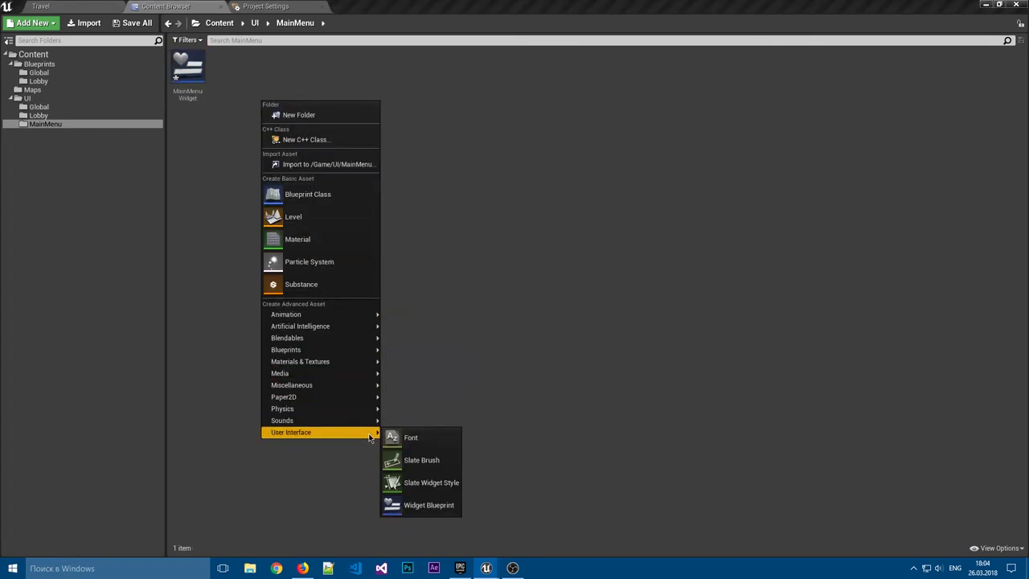
{"action": "left_click", "coordinate": [439, 504]}
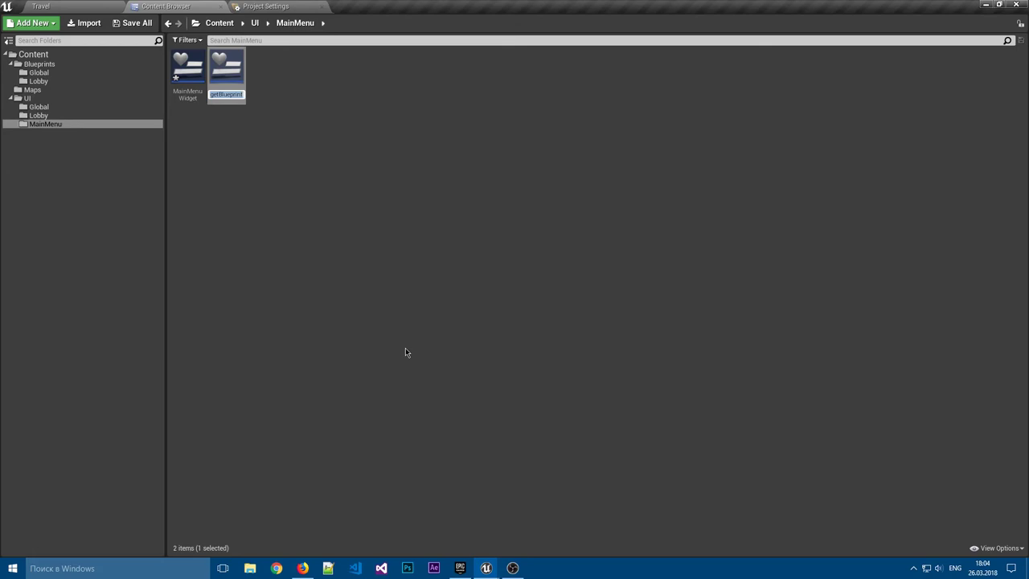
{"action": "type", "text": "OptionsM"}
{"action": "type", "text": "enu"}
{"action": "type", "text": "Wid"}
{"action": "type", "text": "get"}
{"action": "key", "text": "Return"}
{"action": "left_click", "coordinate": [305, 149]}
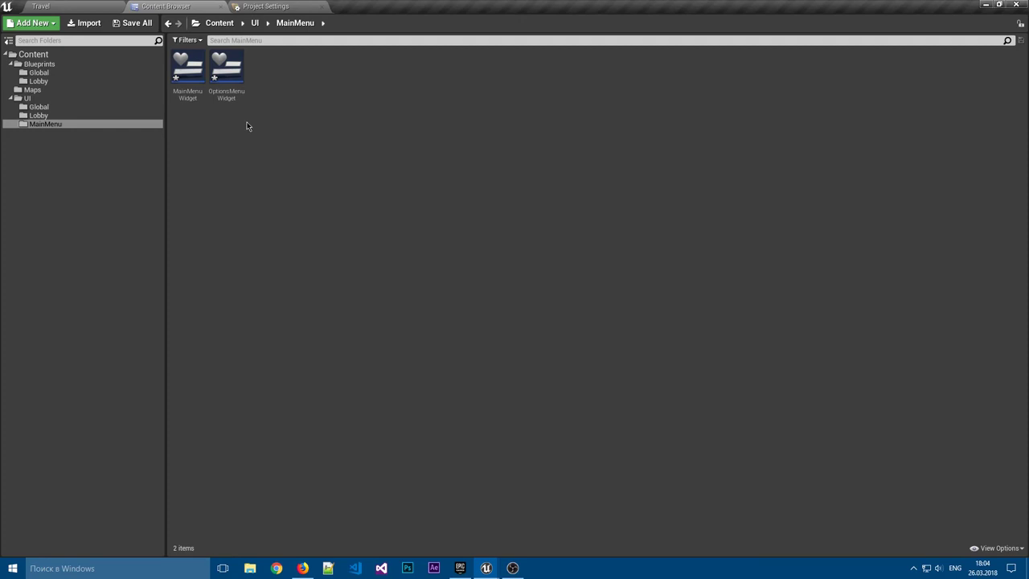
Step: Create a widget blueprint named HostGameMenuWidget in UI/MainMenu
{"action": "right_click", "coordinate": [285, 92]}
{"action": "mouse_move", "coordinate": [345, 424]}
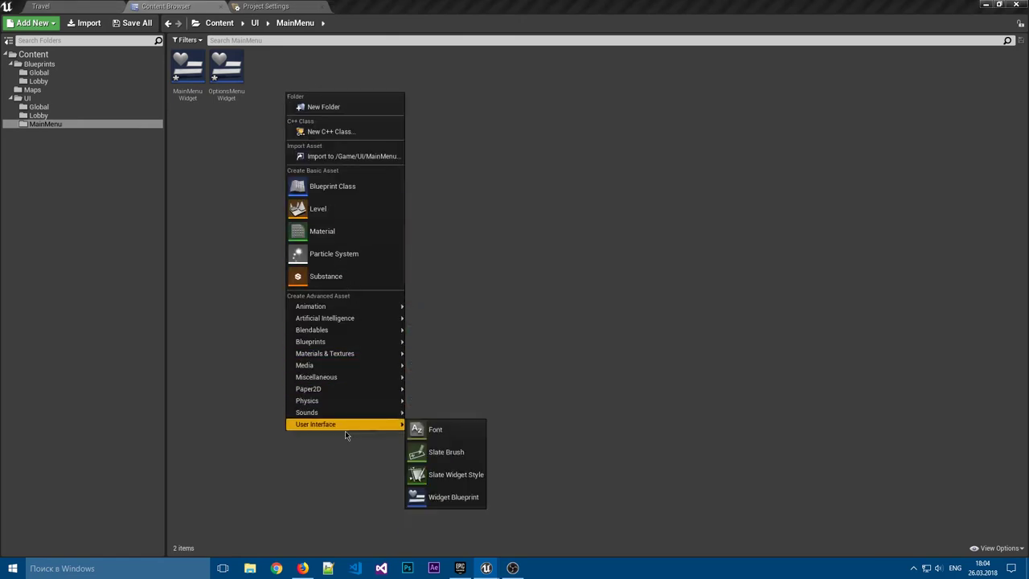
{"action": "left_click", "coordinate": [450, 493]}
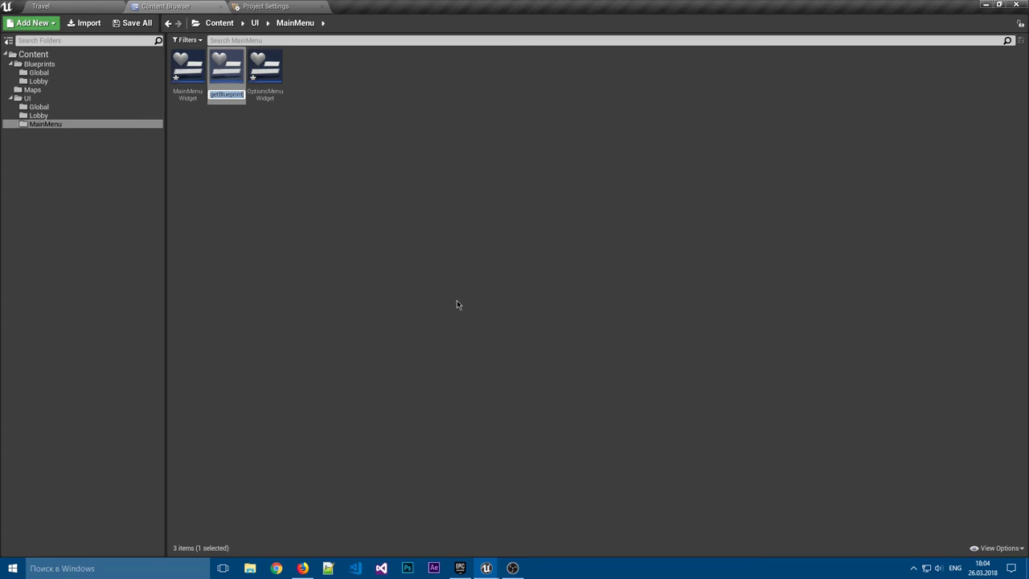
{"action": "type", "text": "HostG"}
{"action": "type", "text": "ame"}
{"action": "type", "text": "Menu"}
{"action": "type", "text": "Wid"}
{"action": "type", "text": "get"}
{"action": "key", "text": "Return"}
{"action": "left_click", "coordinate": [361, 149]}
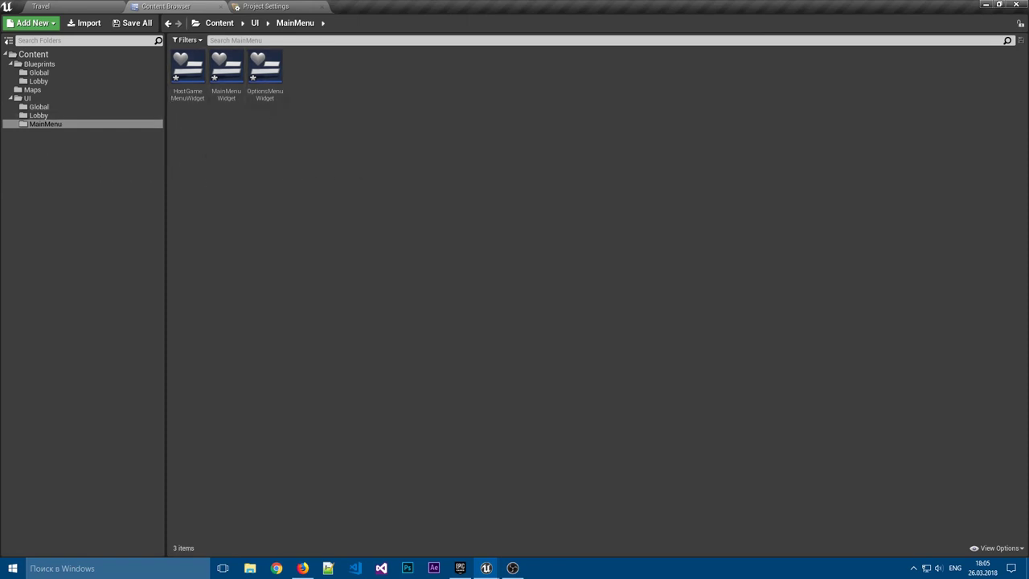
Step: Create a widget blueprint named FindServersMenuWidget in UI/MainMenu
{"action": "right_click", "coordinate": [336, 101]}
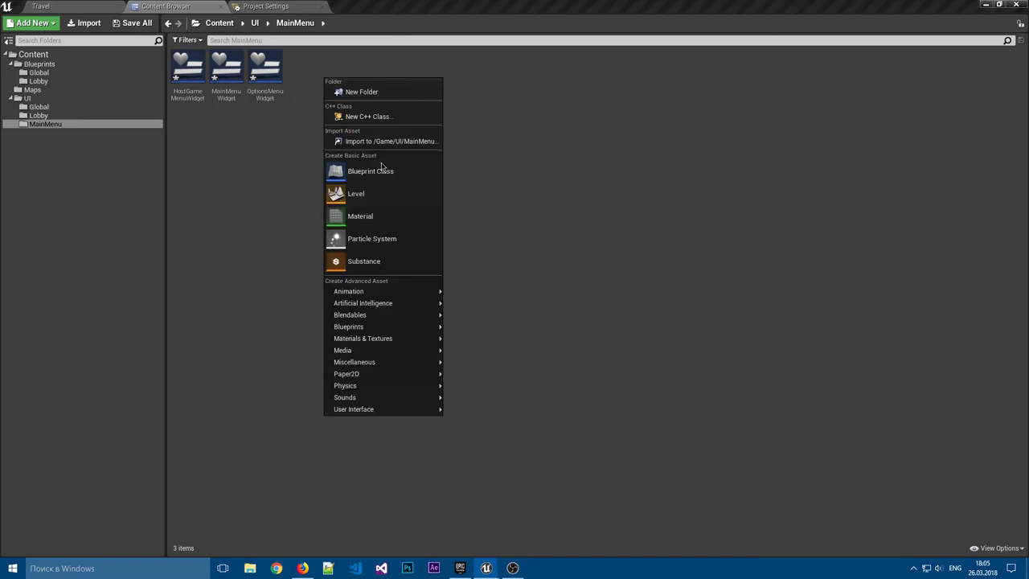
{"action": "mouse_move", "coordinate": [394, 410]}
{"action": "left_click", "coordinate": [500, 480]}
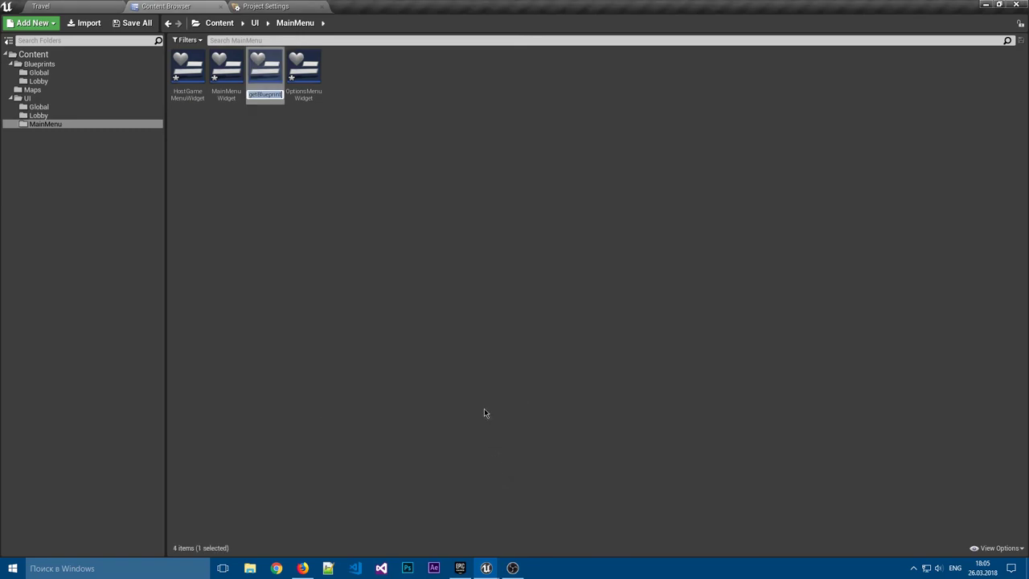
{"action": "type", "text": "Find"}
{"action": "type", "text": "Servers"}
{"action": "type", "text": "Menu"}
{"action": "type", "text": "Widget"}
{"action": "key", "text": "Return"}
{"action": "left_click", "coordinate": [391, 237]}
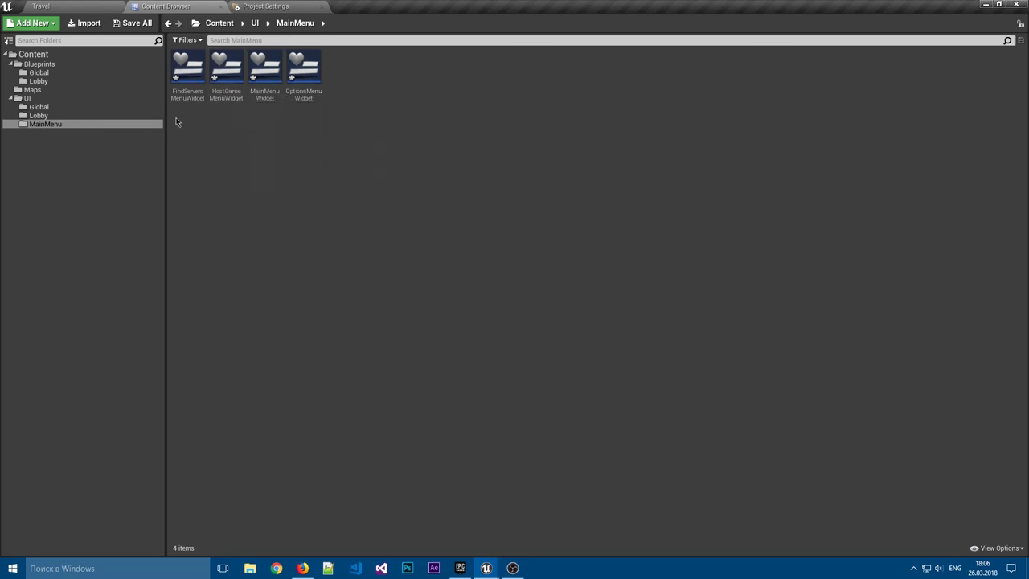
Step: Create a LobbyMenuWidget widget blueprint in UI/Lobby, then switch to the UI/Global folder
{"action": "left_click", "coordinate": [39, 115]}
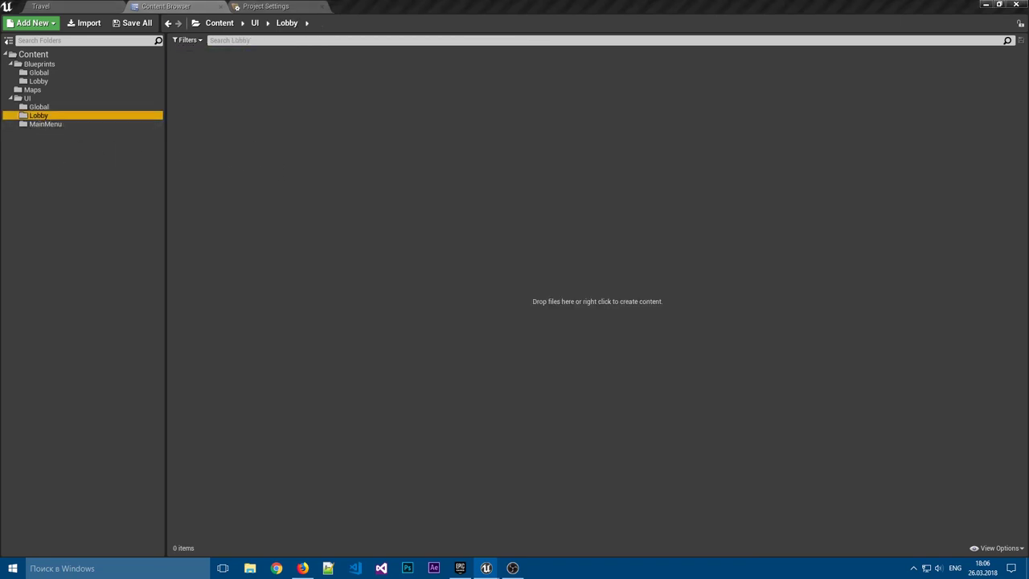
{"action": "left_click", "coordinate": [248, 110]}
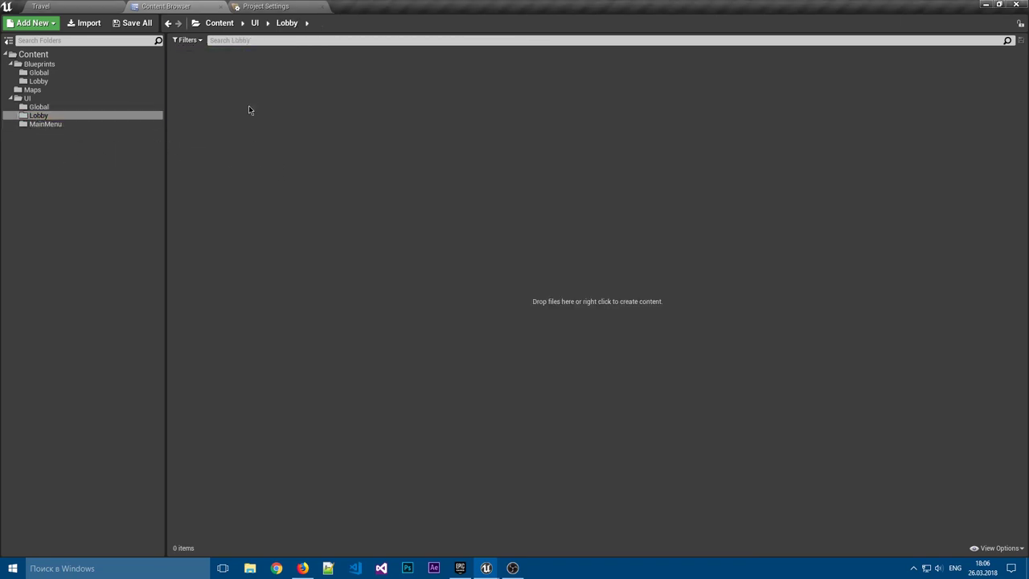
{"action": "right_click", "coordinate": [290, 98]}
{"action": "mouse_move", "coordinate": [338, 430]}
{"action": "left_click", "coordinate": [444, 503]}
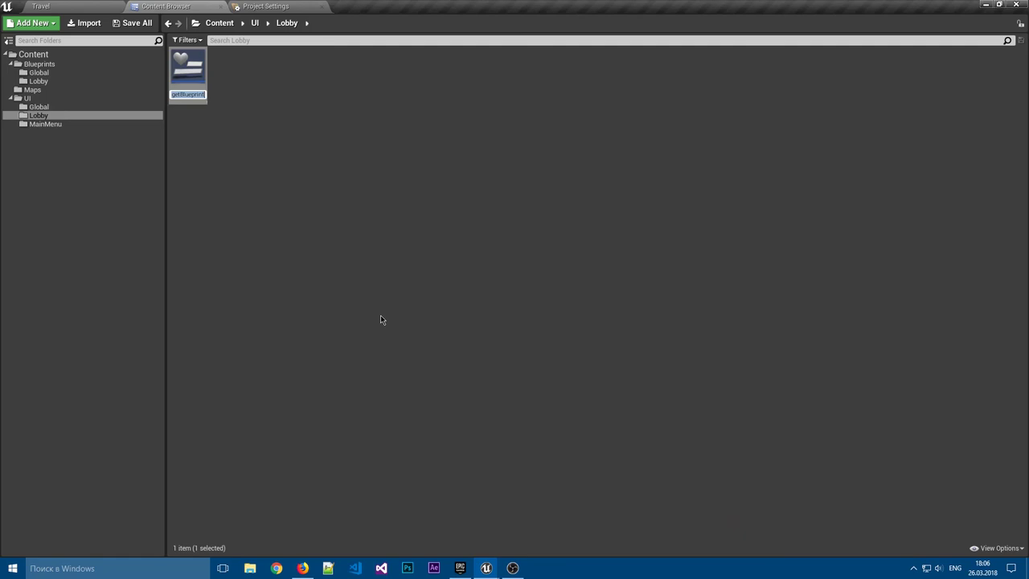
{"action": "type", "text": "Lobby"}
{"action": "type", "text": "Menu"}
{"action": "type", "text": "Widget"}
{"action": "key", "text": "Return"}
{"action": "left_click", "coordinate": [280, 106]}
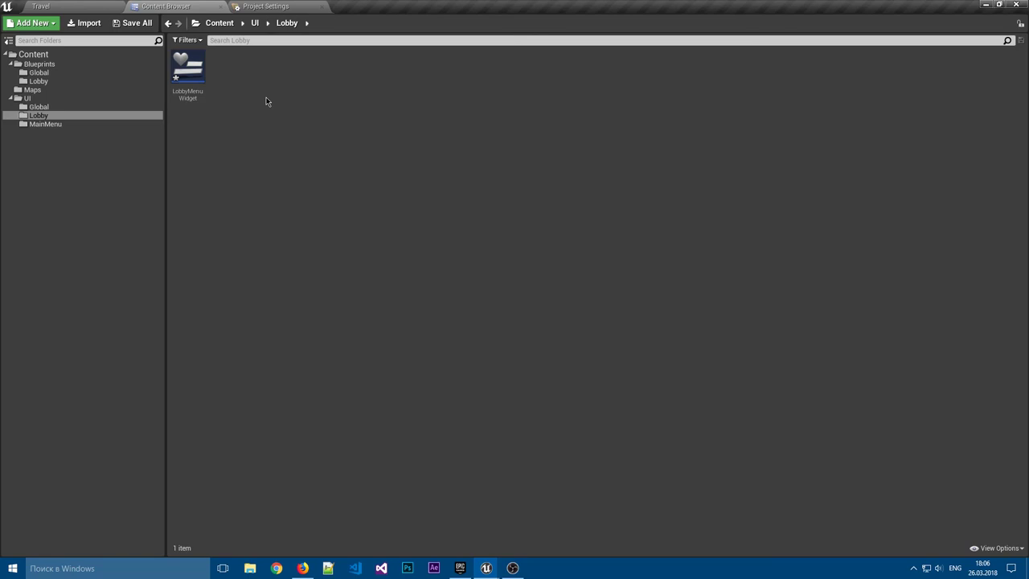
{"action": "left_click", "coordinate": [38, 107]}
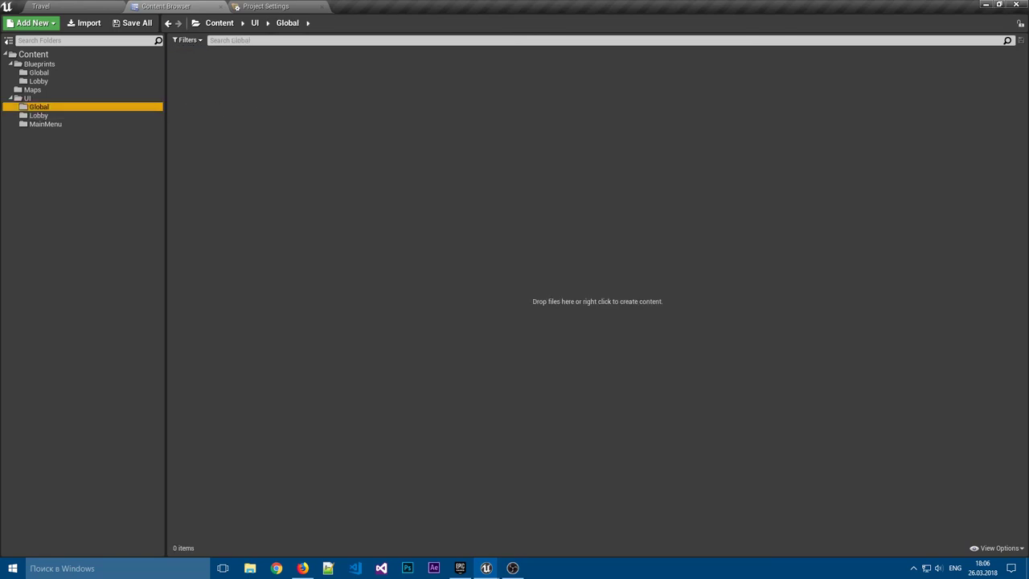
Step: Add a LoadingScreenWidget widget blueprint to UI/Global and go back to the Content root
{"action": "right_click", "coordinate": [265, 94]}
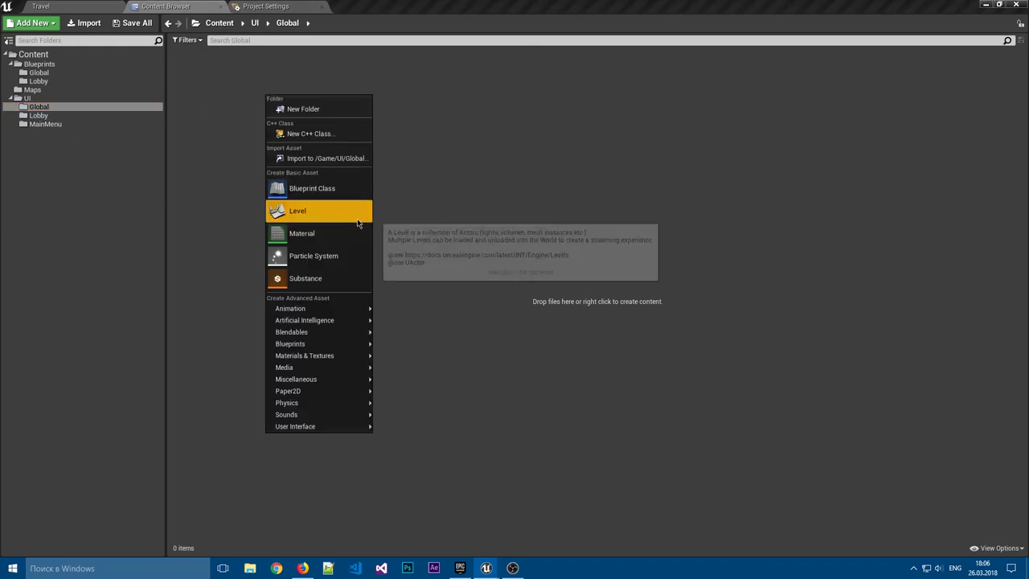
{"action": "mouse_move", "coordinate": [349, 427]}
{"action": "left_click", "coordinate": [429, 499]}
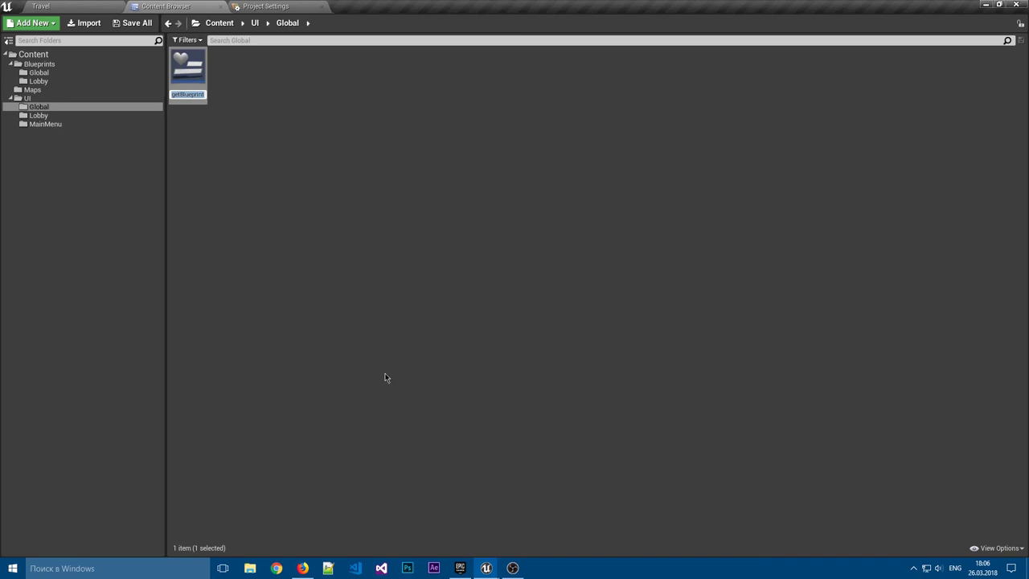
{"action": "type", "text": "Loading"}
{"action": "type", "text": "Screen"}
{"action": "type", "text": "Widget"}
{"action": "key", "text": "Return"}
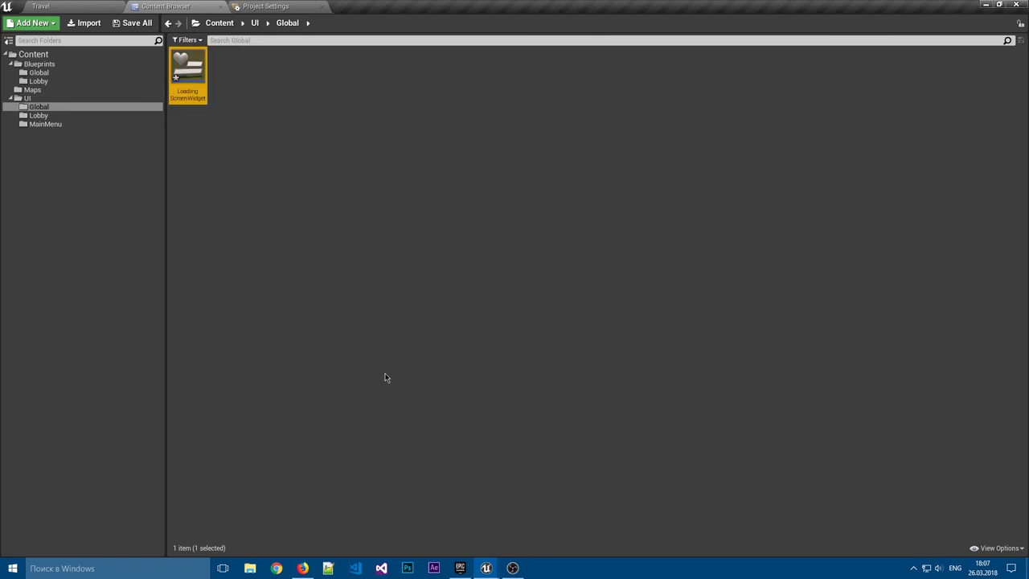
{"action": "left_click", "coordinate": [218, 156]}
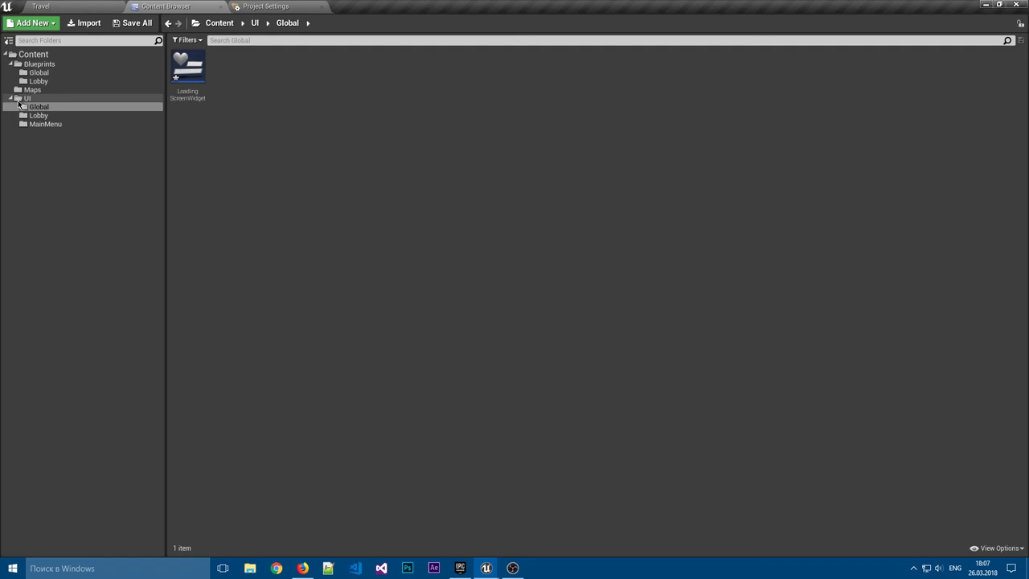
{"action": "left_click", "coordinate": [33, 54]}
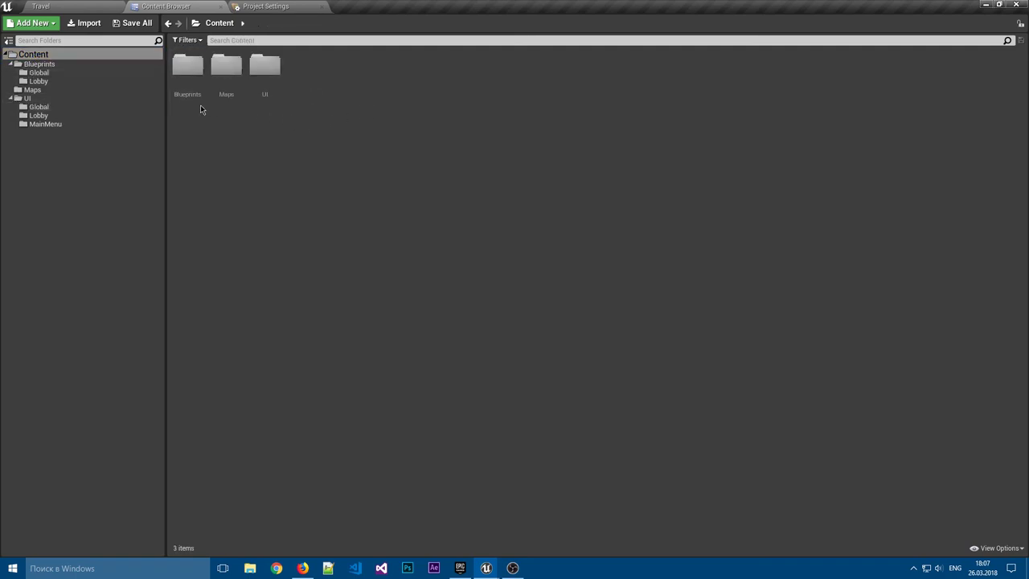